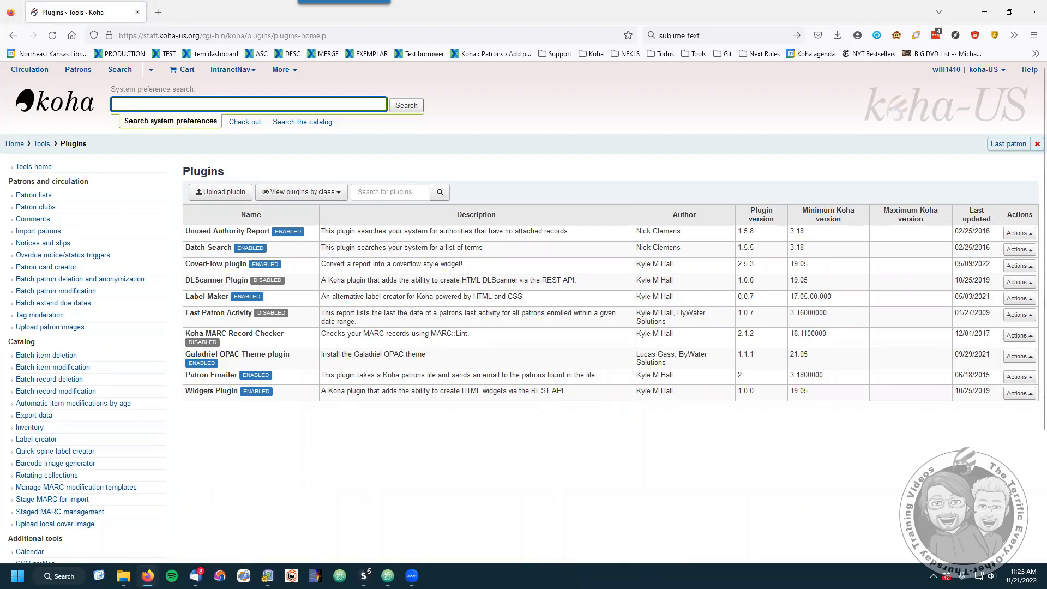
pyautogui.hotkey('alt', 'Tab')
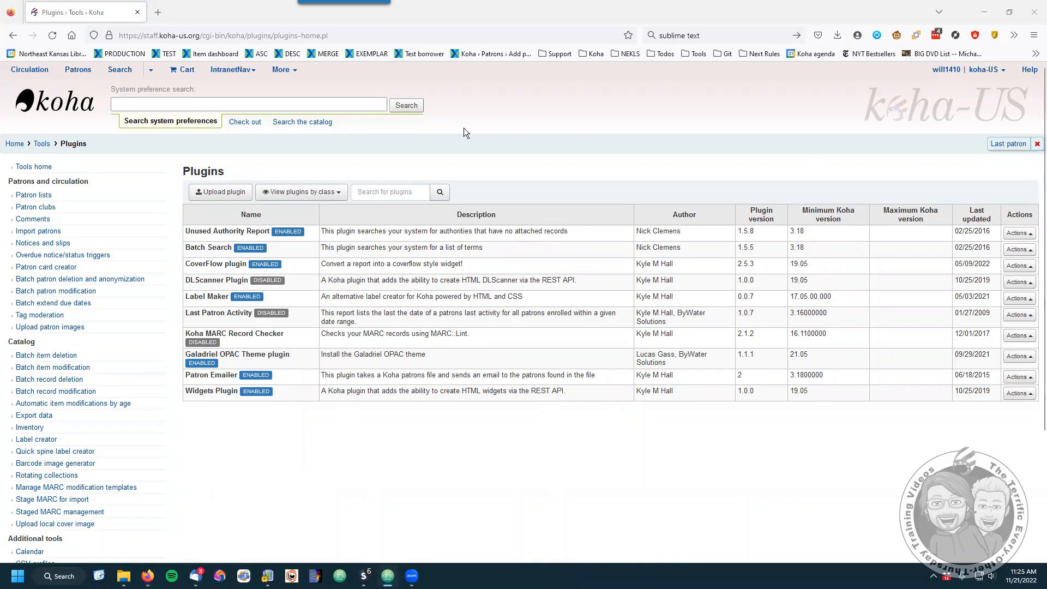
pyautogui.click(157, 13)
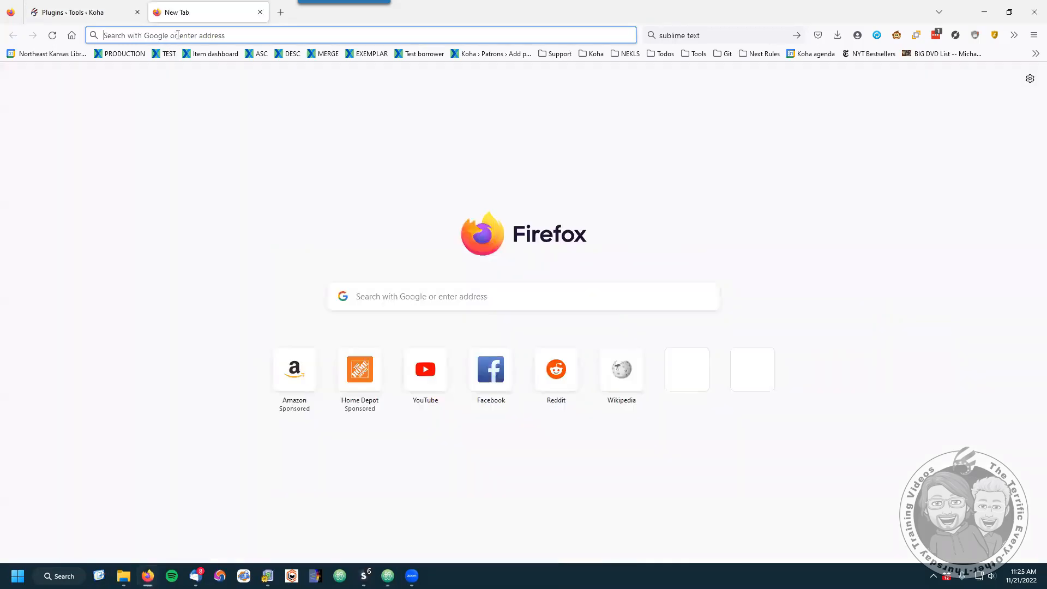
pyautogui.write('https://wiki.koha-community.org/wiki/Koha_plugins')
pyautogui.click(284, 58)
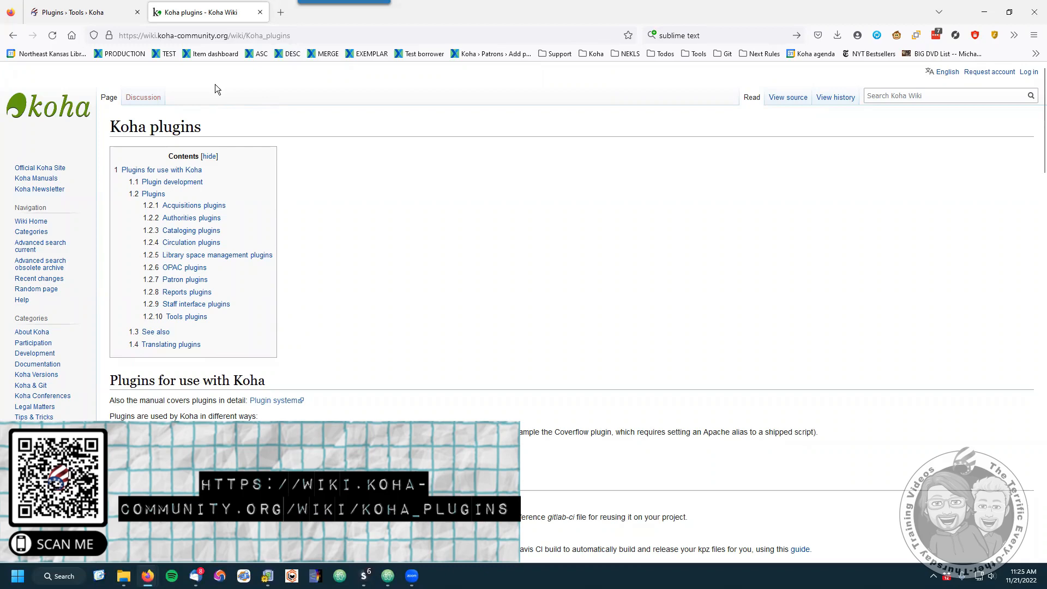
# Look through the wiki's plugin categories, from acquisitions to tools plugins, and the related links from plugin providers
pyautogui.scroll(-5, 426, 221)
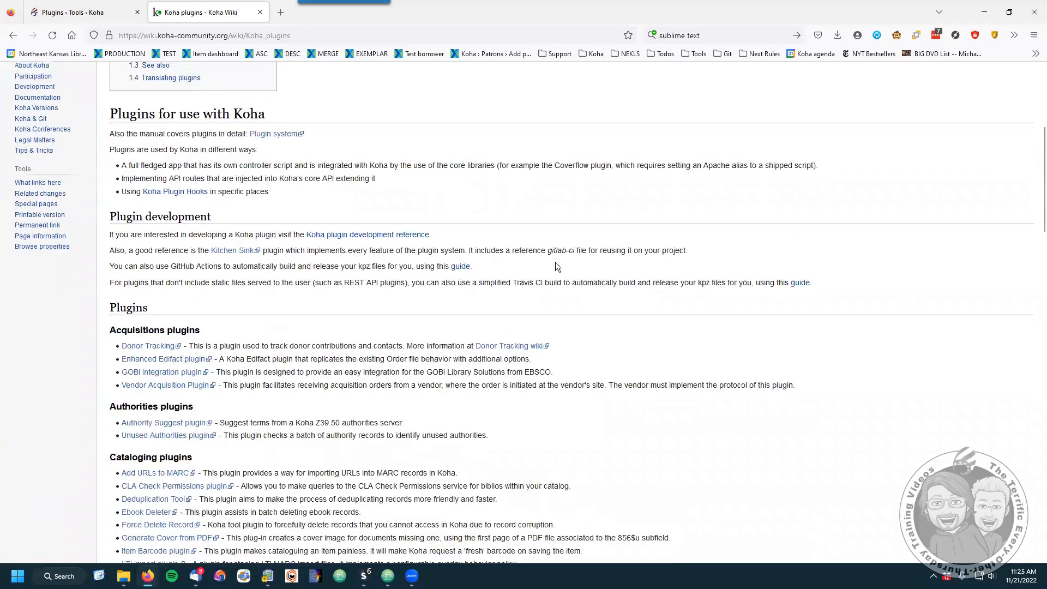
pyautogui.scroll(5, 338, 186)
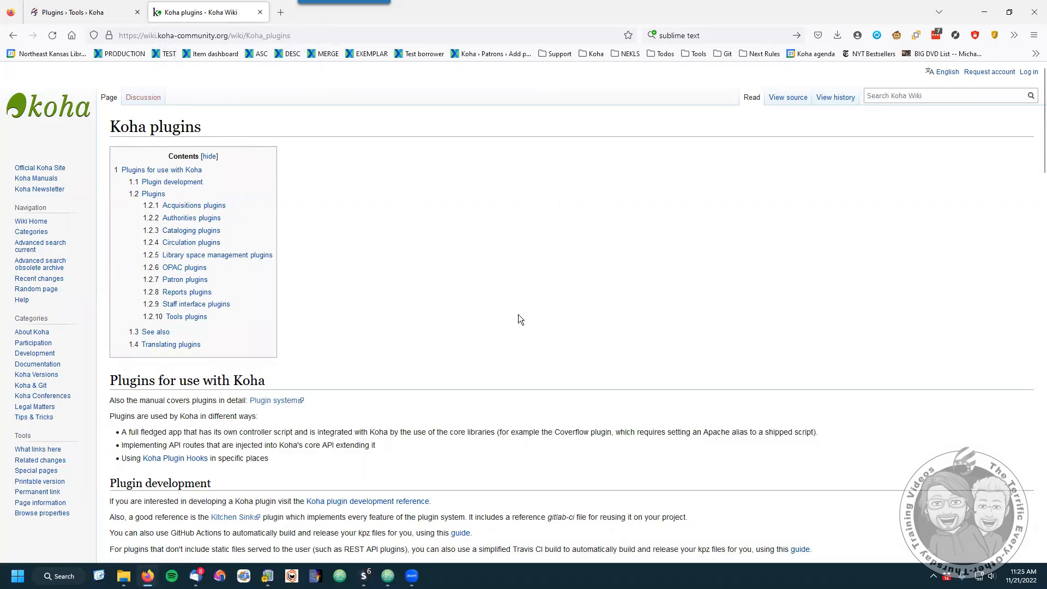
pyautogui.scroll(-8, 535, 287)
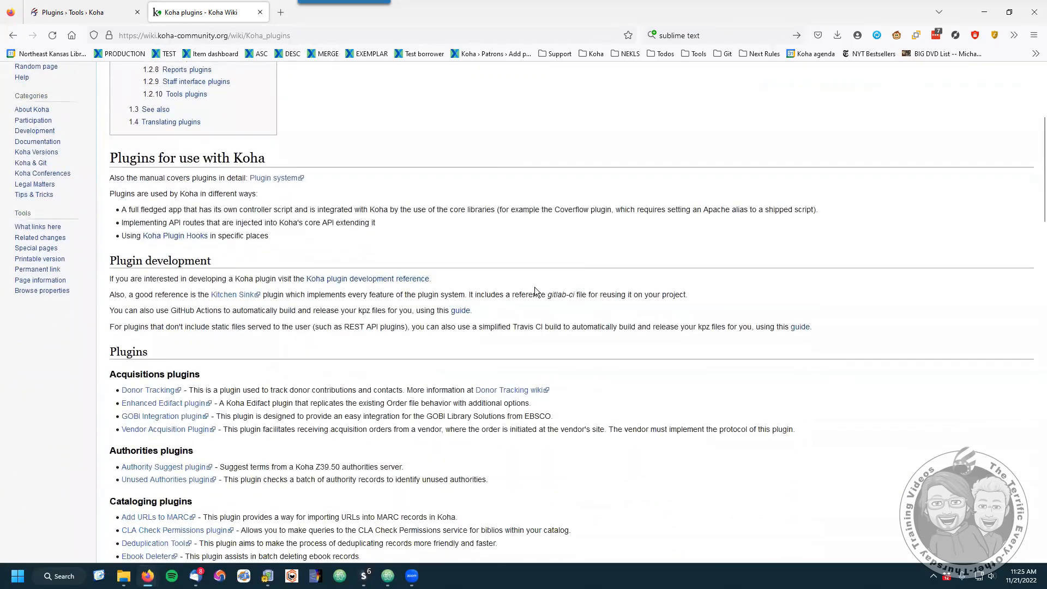
pyautogui.scroll(-6, 259, 279)
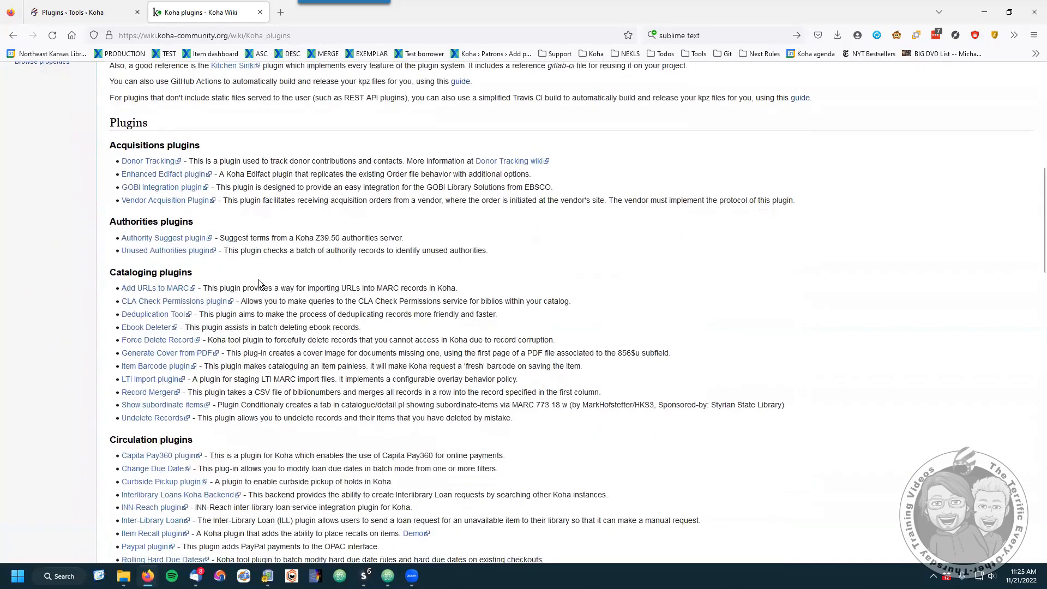
pyautogui.scroll(-8, 259, 279)
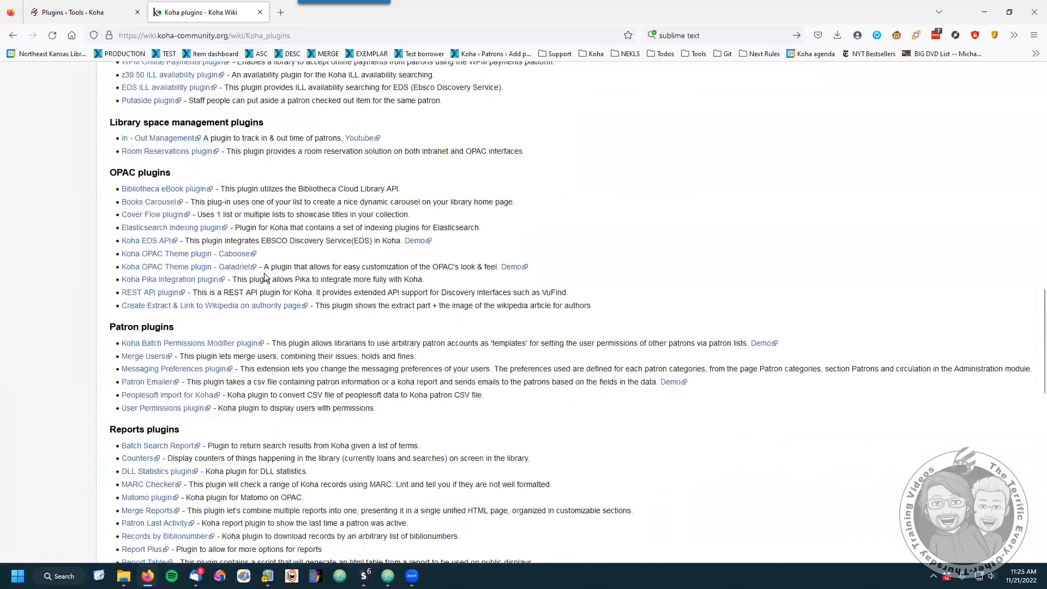
pyautogui.scroll(-7, 265, 272)
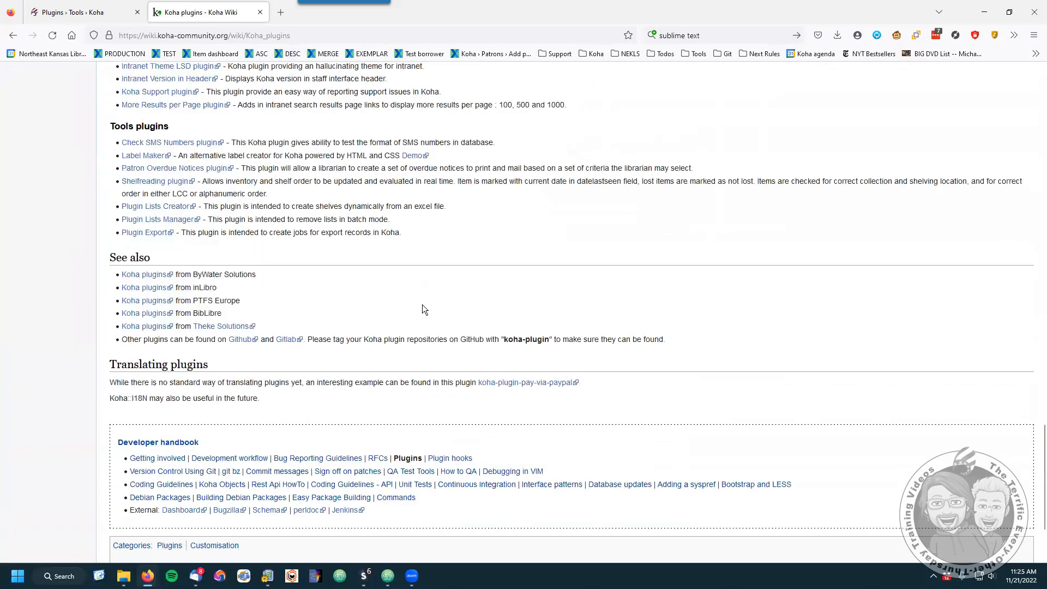
pyautogui.scroll(6, 422, 304)
pyautogui.scroll(-6, 196, 353)
pyautogui.scroll(20, 513, 297)
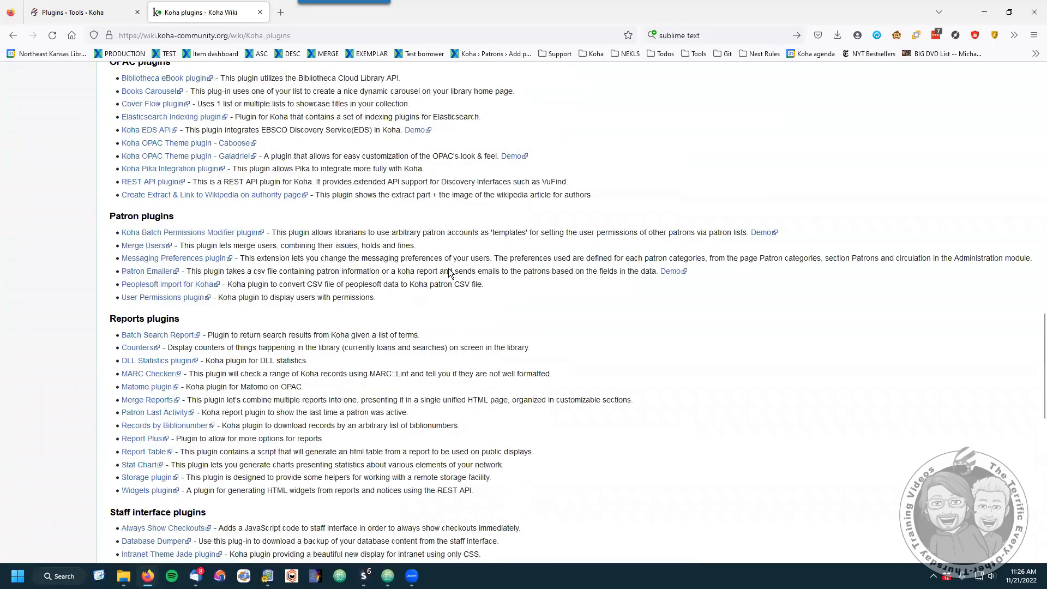
# Return to the Koha staff Plugins page and search the available plugins for "batch permission"
pyautogui.click(96, 16)
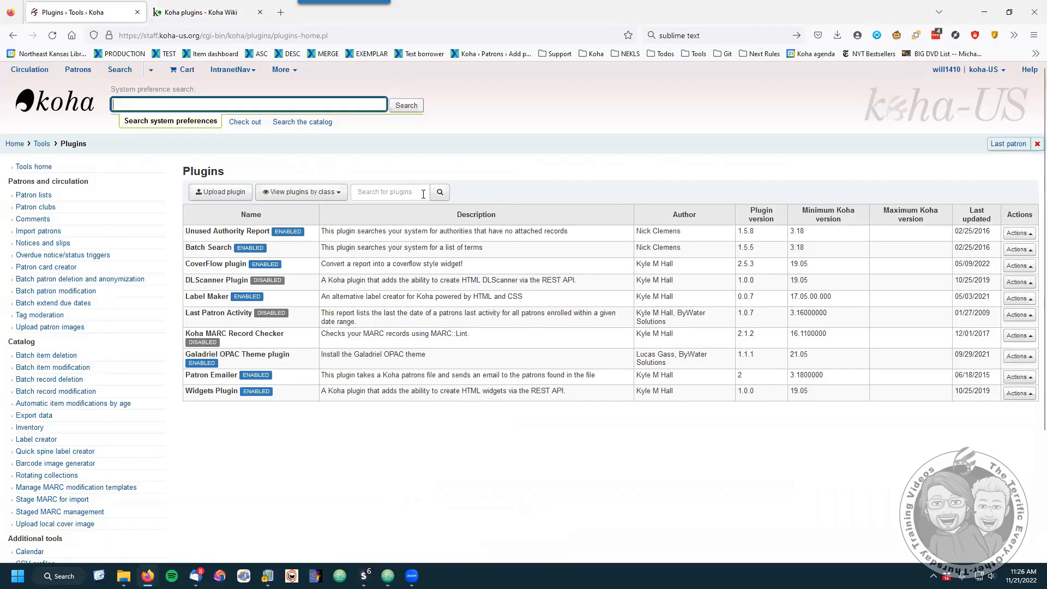
pyautogui.click(376, 192)
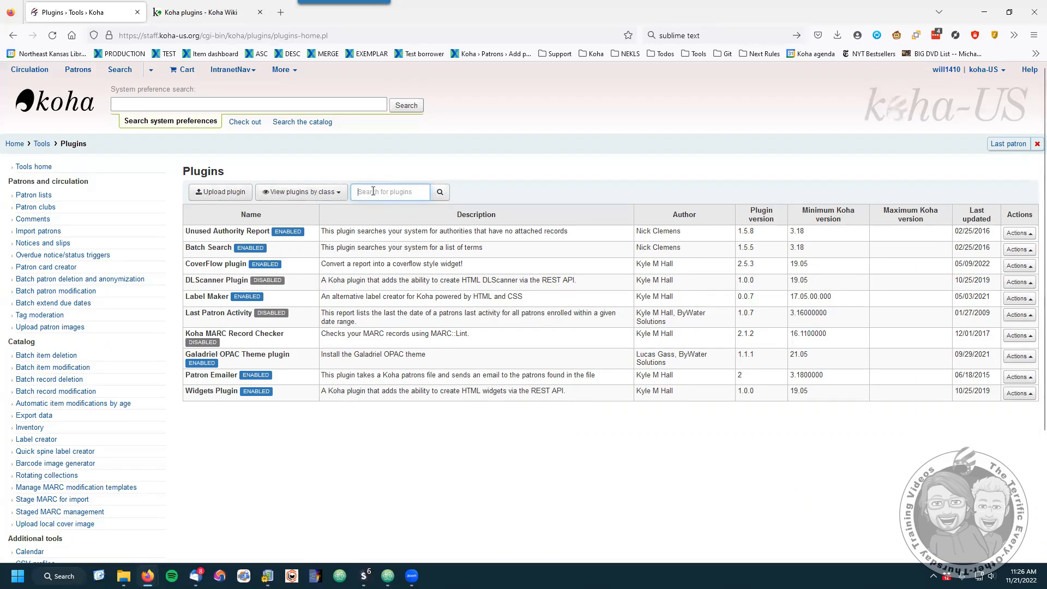
pyautogui.write('batch permission')
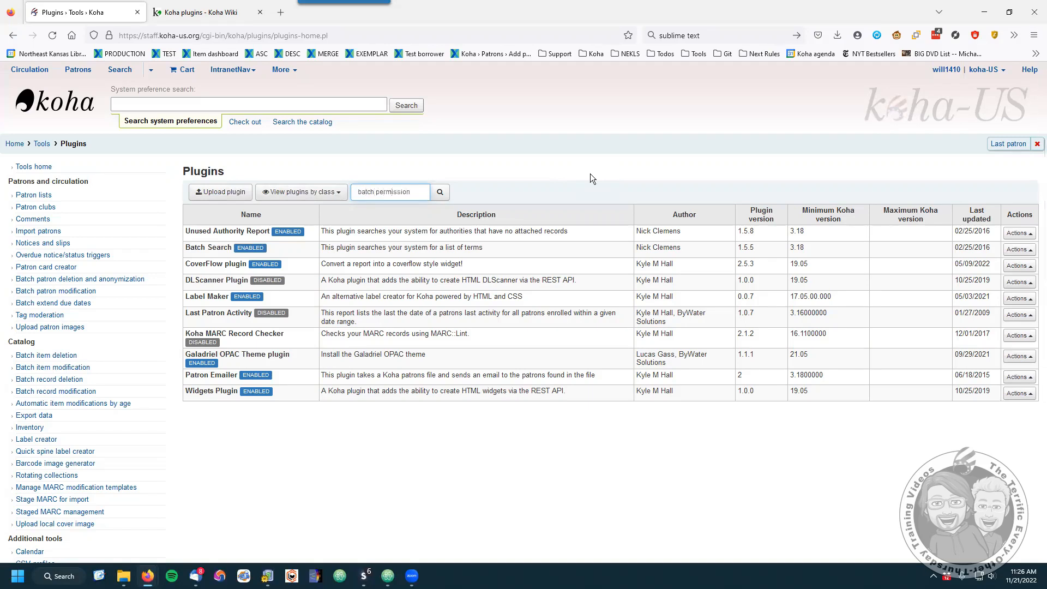
pyautogui.press('Return')
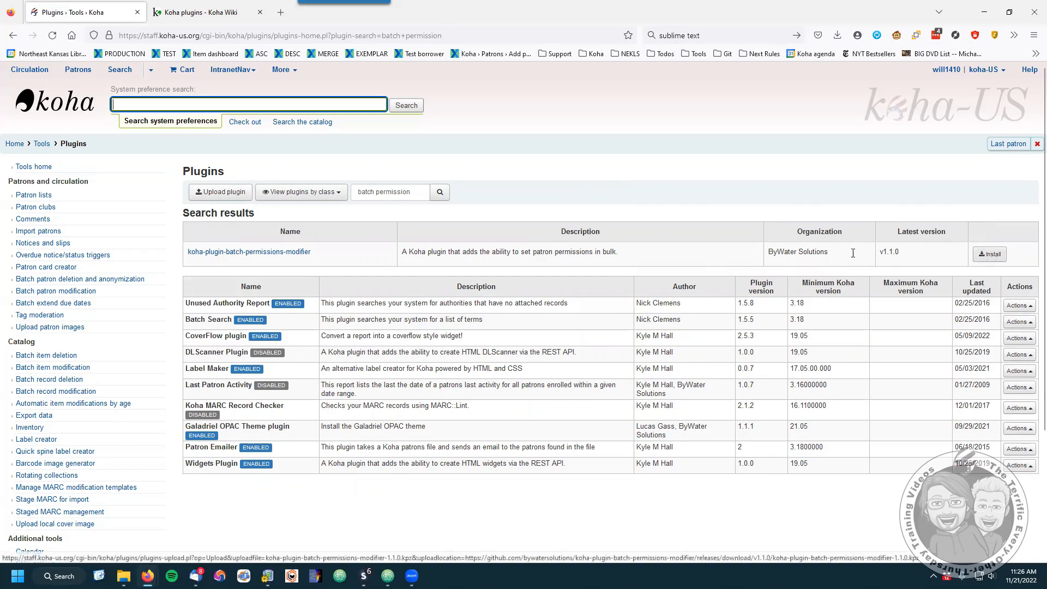
# Install koha-plugin-batch-permissions-modifier from the search results and open the configuration page of the Batch Patron Permissions Modifier
pyautogui.click(987, 256)
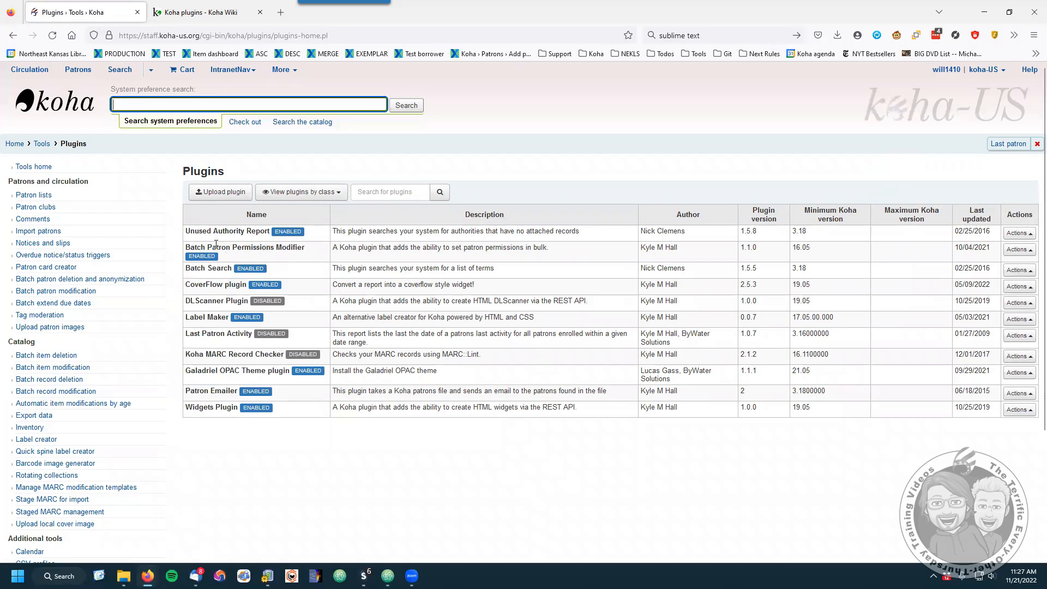
pyautogui.click(1023, 252)
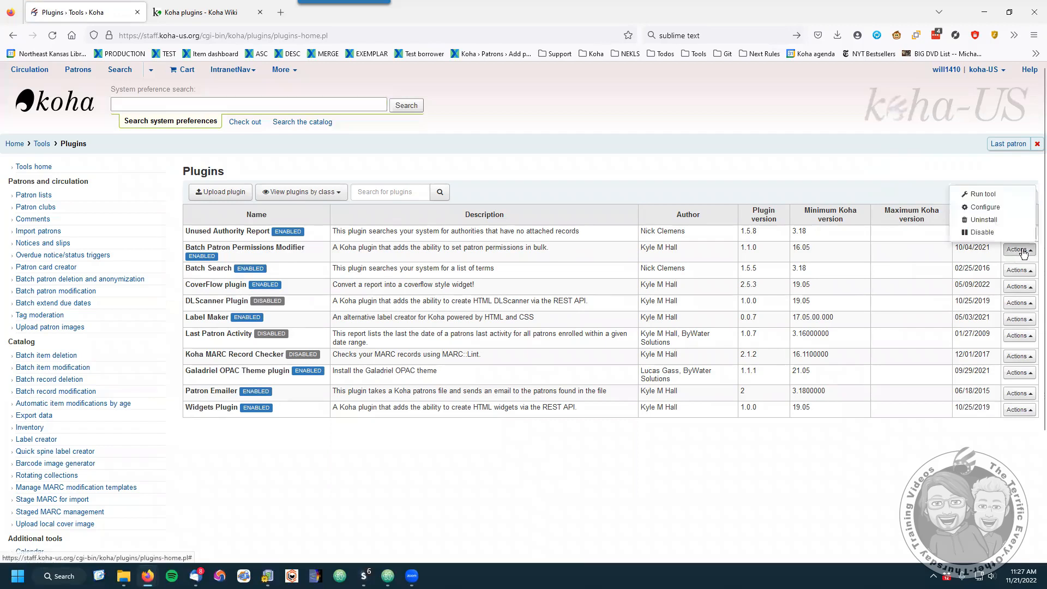
pyautogui.click(982, 209)
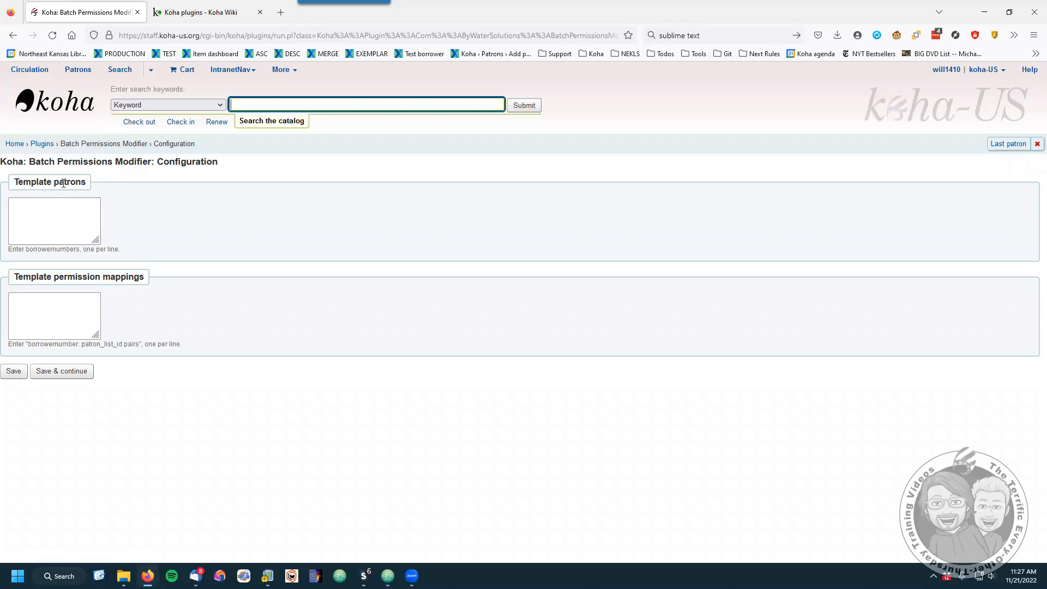
# Open the Koha staff home page in a new browser tab and search the patrons for "template"
pyautogui.rightClick(63, 101)
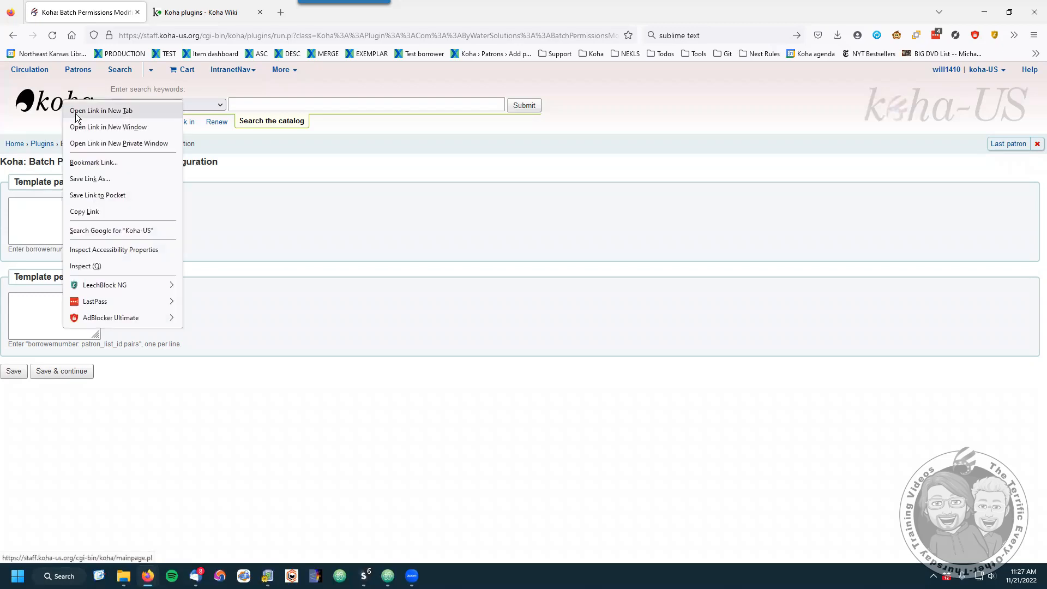
pyautogui.click(81, 108)
pyautogui.click(193, 14)
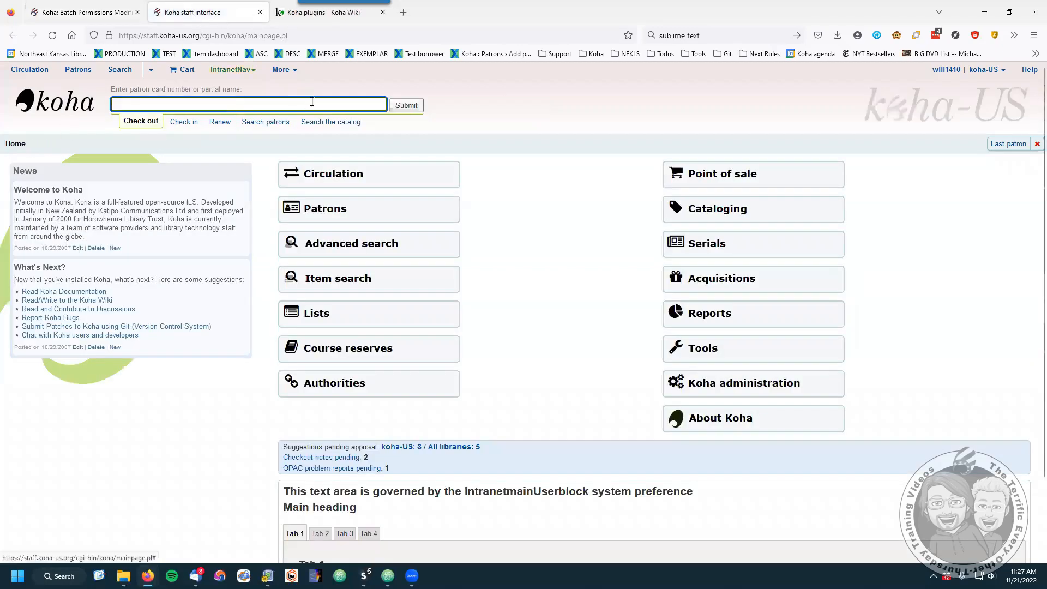
pyautogui.click(367, 215)
pyautogui.click(196, 108)
pyautogui.write('template')
pyautogui.press('Return')
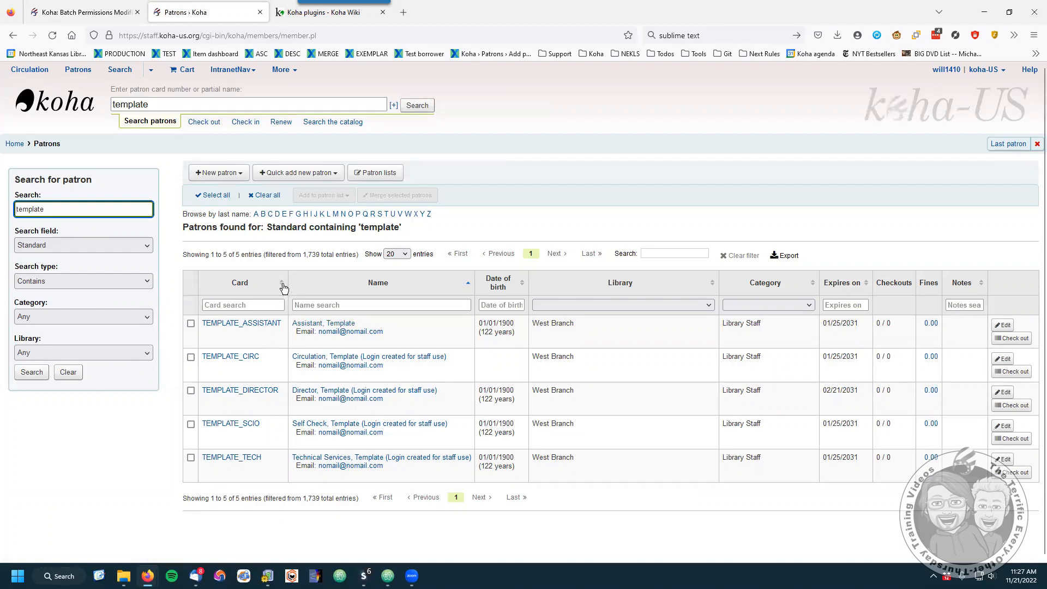
# Open the template director patron's record and bring up its permission settings
pyautogui.click(236, 390)
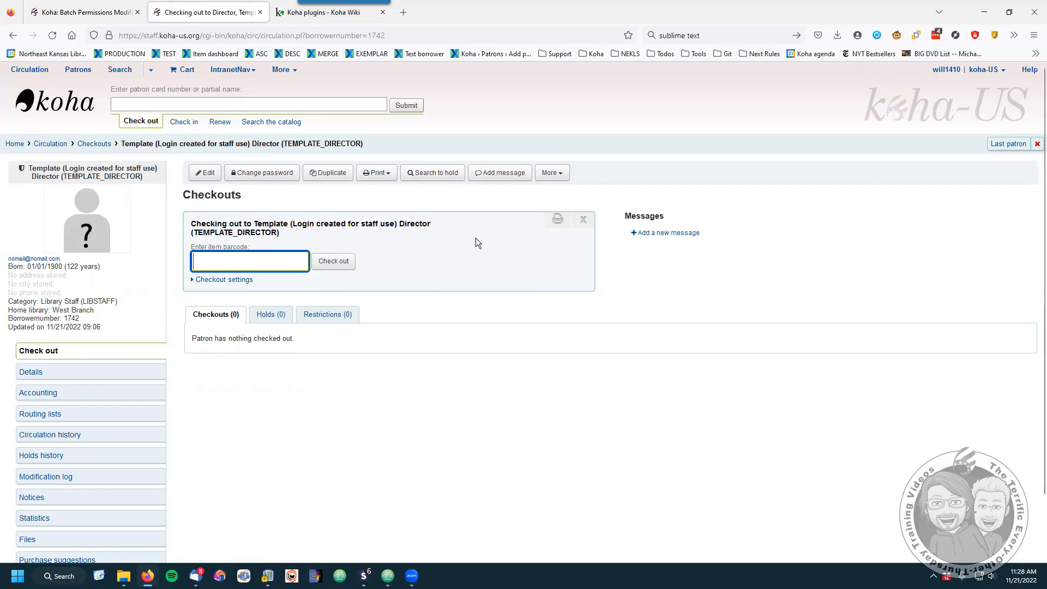
pyautogui.click(571, 175)
pyautogui.click(494, 207)
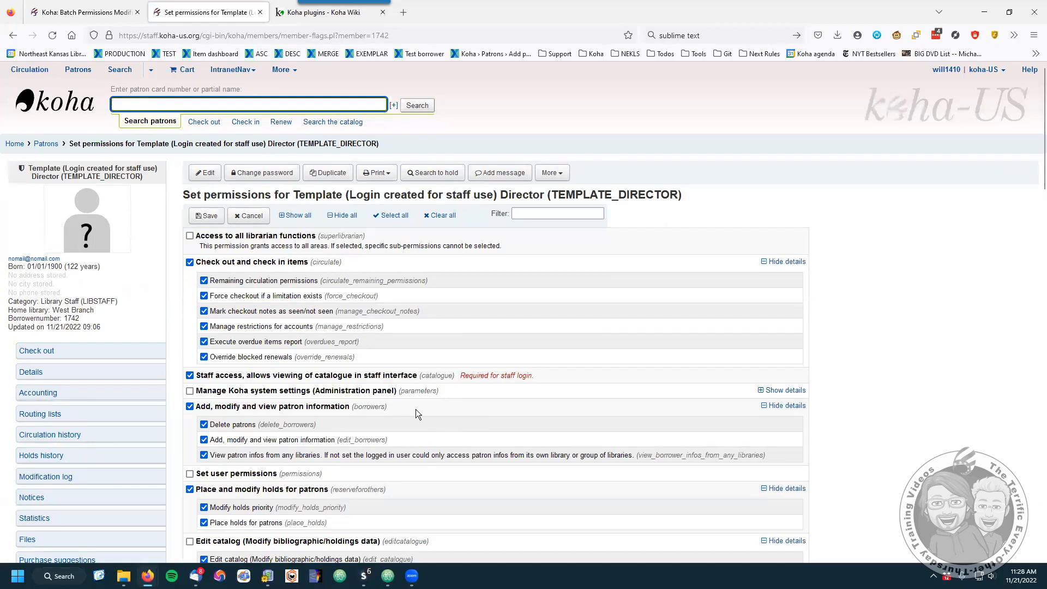
# Review the template director's permissions from circulation through tools, reports and patron clubs, and save the permission set
pyautogui.scroll(-5, 416, 414)
pyautogui.scroll(-12, 415, 409)
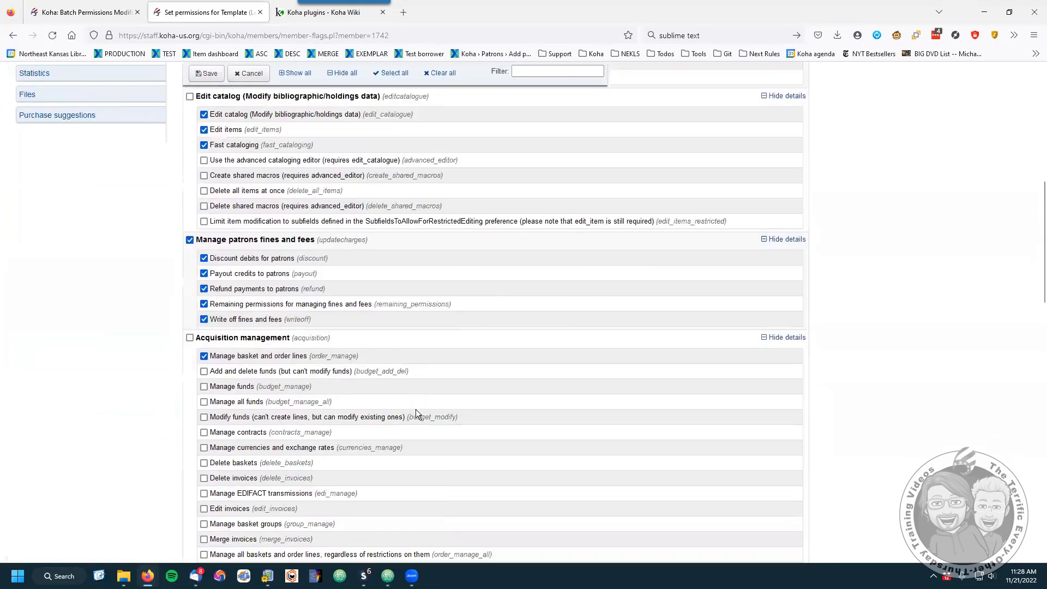
pyautogui.scroll(-12, 415, 414)
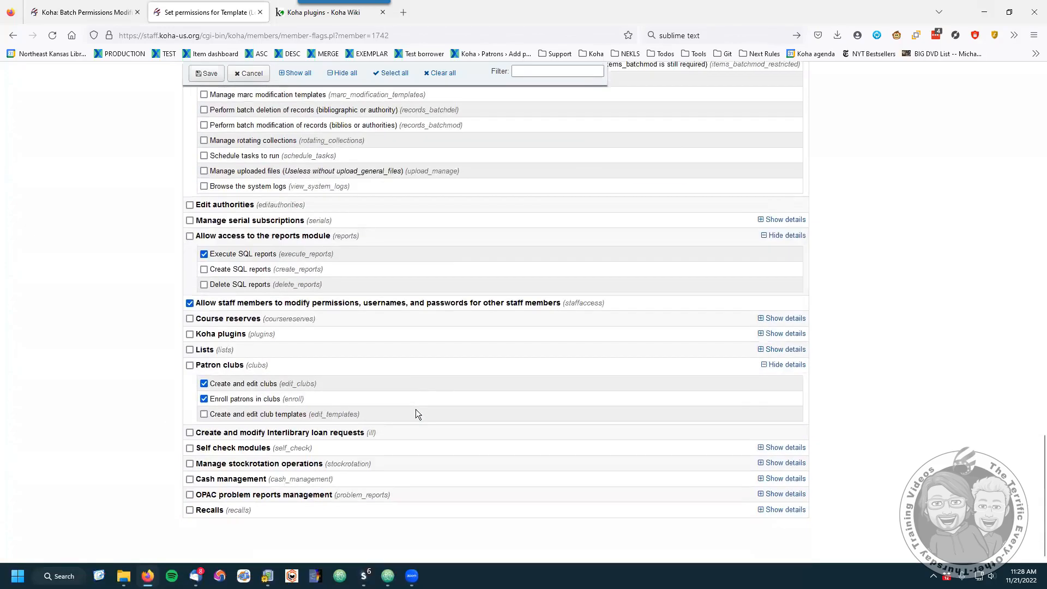
pyautogui.scroll(20, 446, 439)
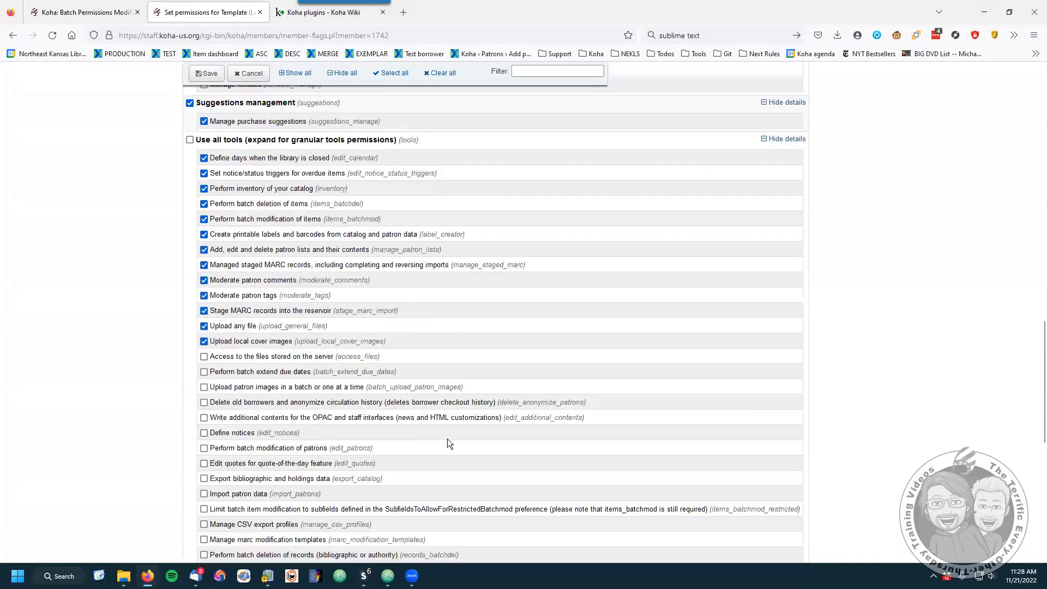
pyautogui.scroll(5, 447, 439)
pyautogui.scroll(2, 447, 438)
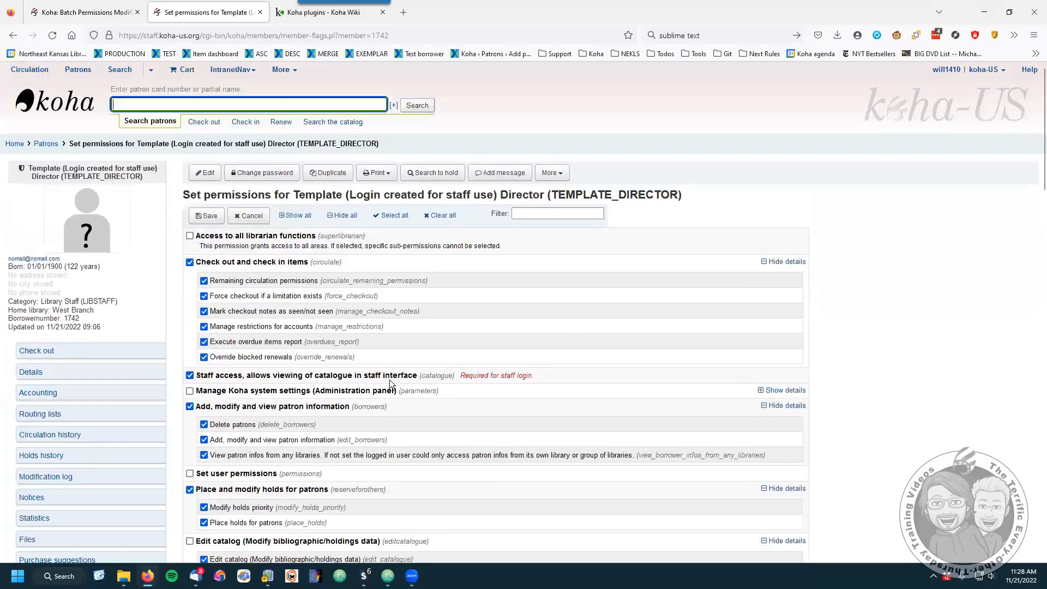
pyautogui.scroll(-1, 328, 369)
pyautogui.scroll(-3, 328, 370)
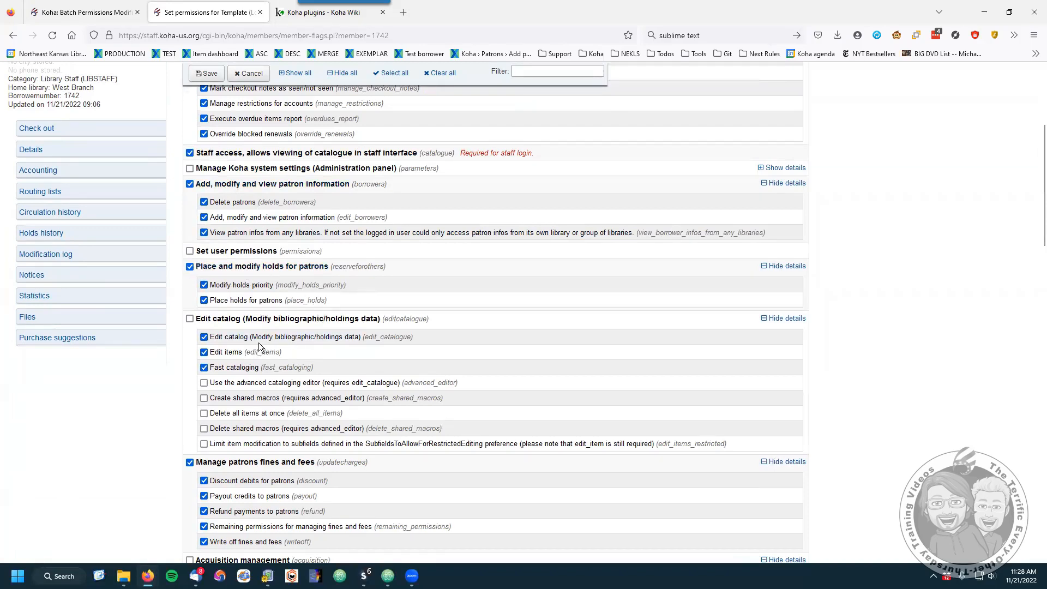
pyautogui.scroll(-3, 258, 342)
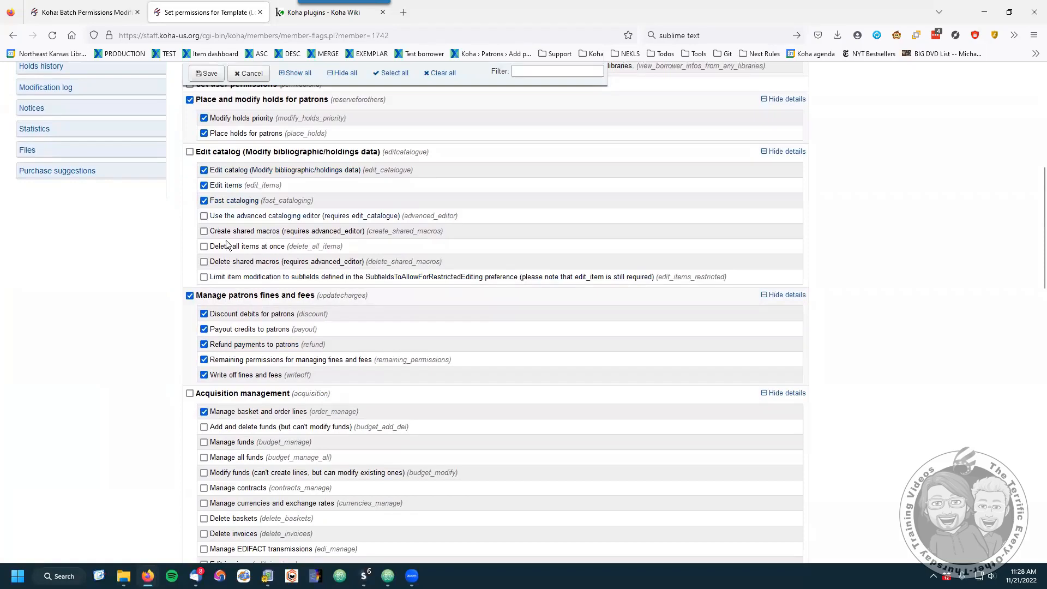
pyautogui.scroll(-2, 302, 380)
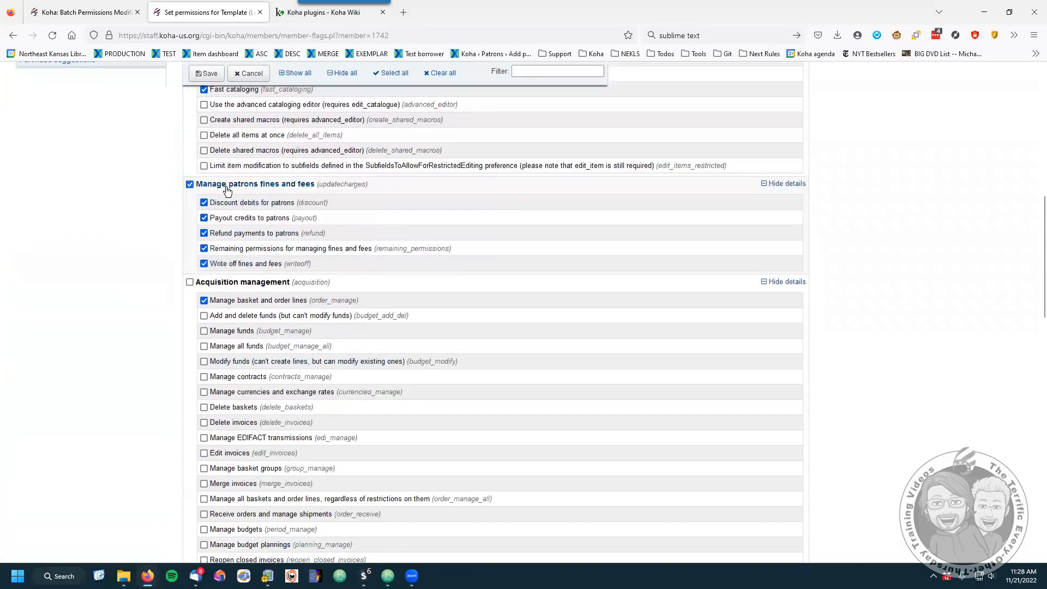
pyautogui.scroll(-4, 190, 346)
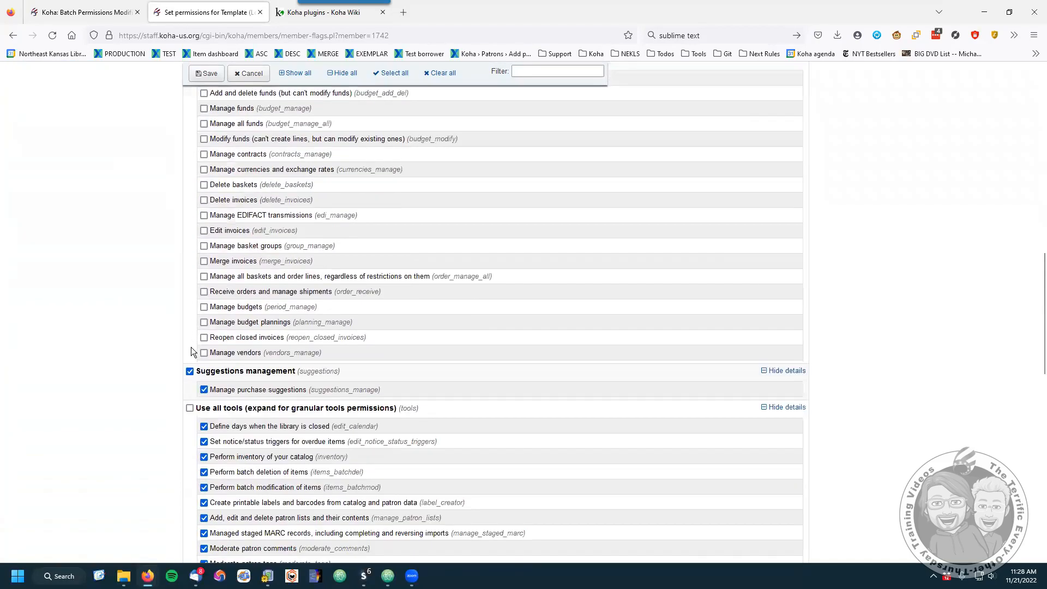
pyautogui.scroll(3, 315, 343)
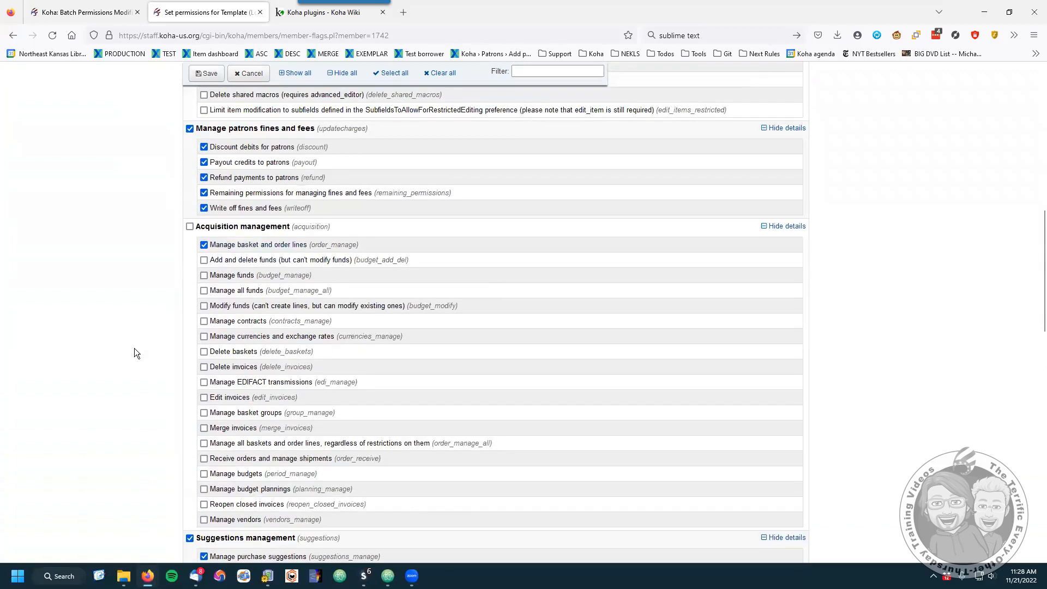
pyautogui.scroll(-4, 132, 353)
pyautogui.scroll(-4, 308, 370)
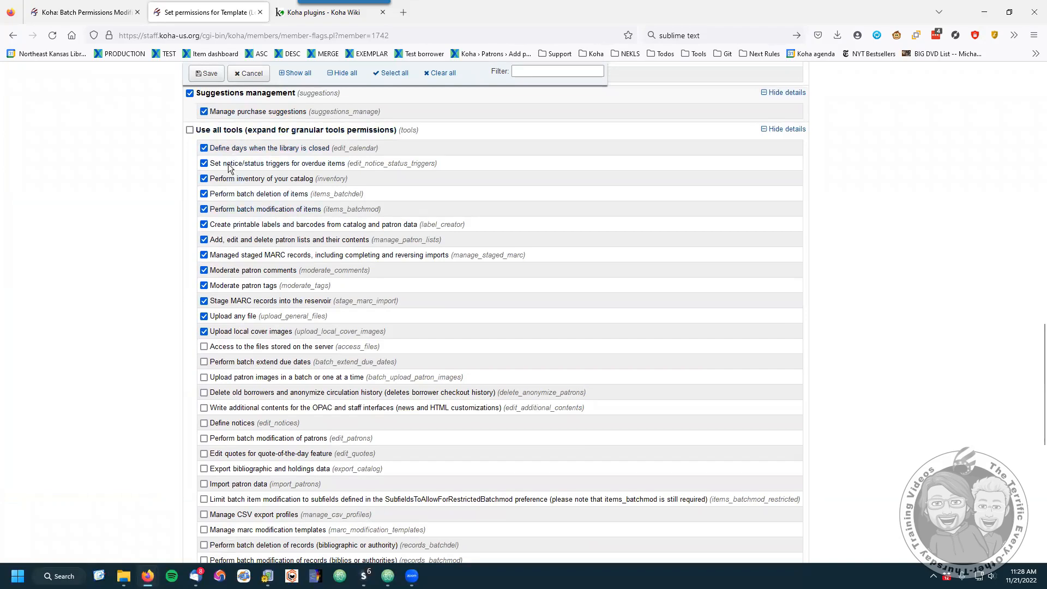
pyautogui.scroll(-4, 235, 364)
pyautogui.scroll(-4, 235, 364)
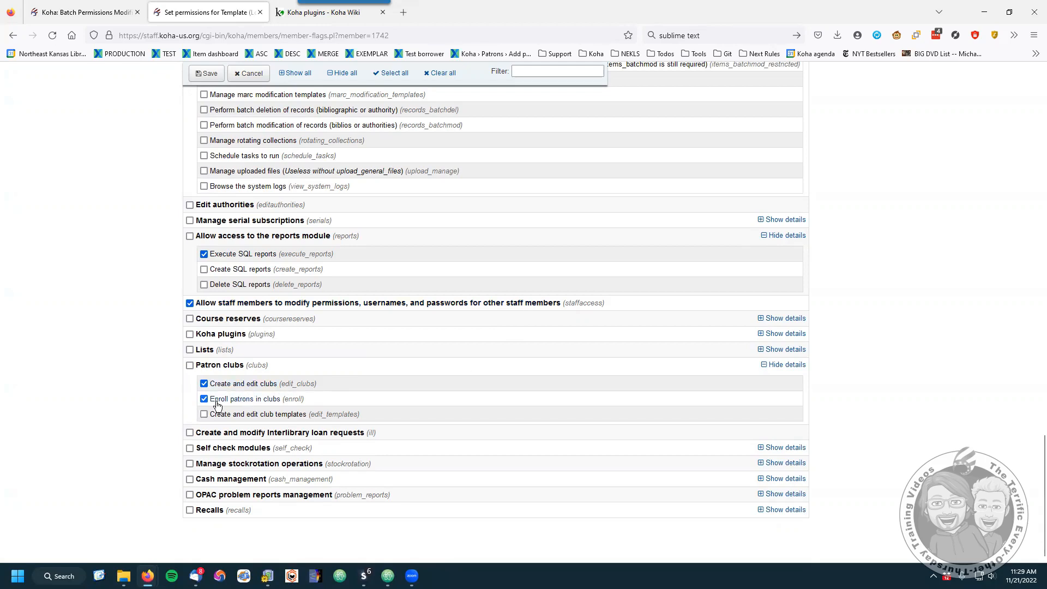
pyautogui.scroll(20, 445, 412)
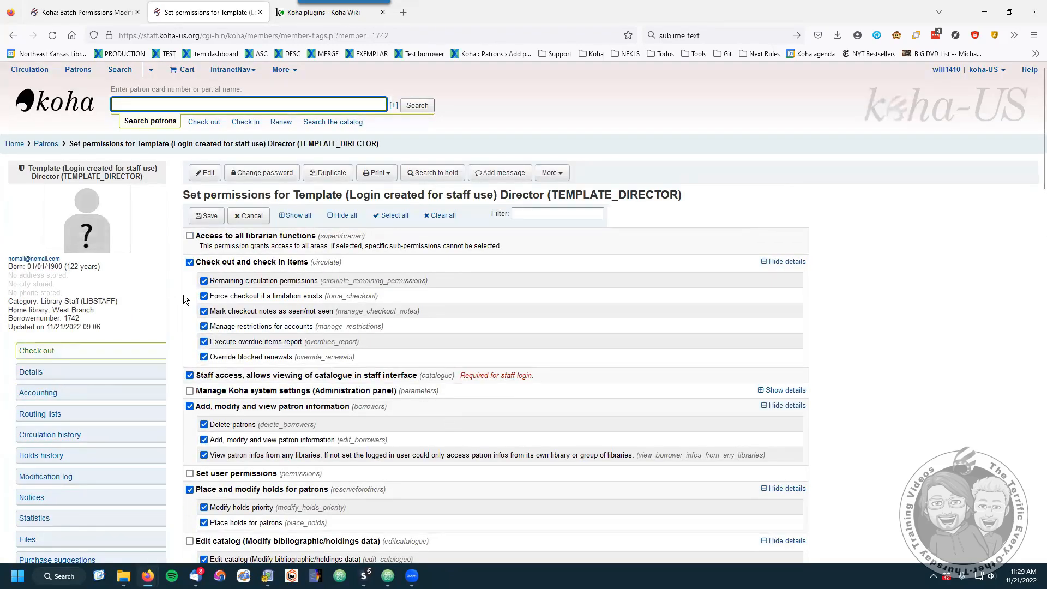
pyautogui.click(206, 216)
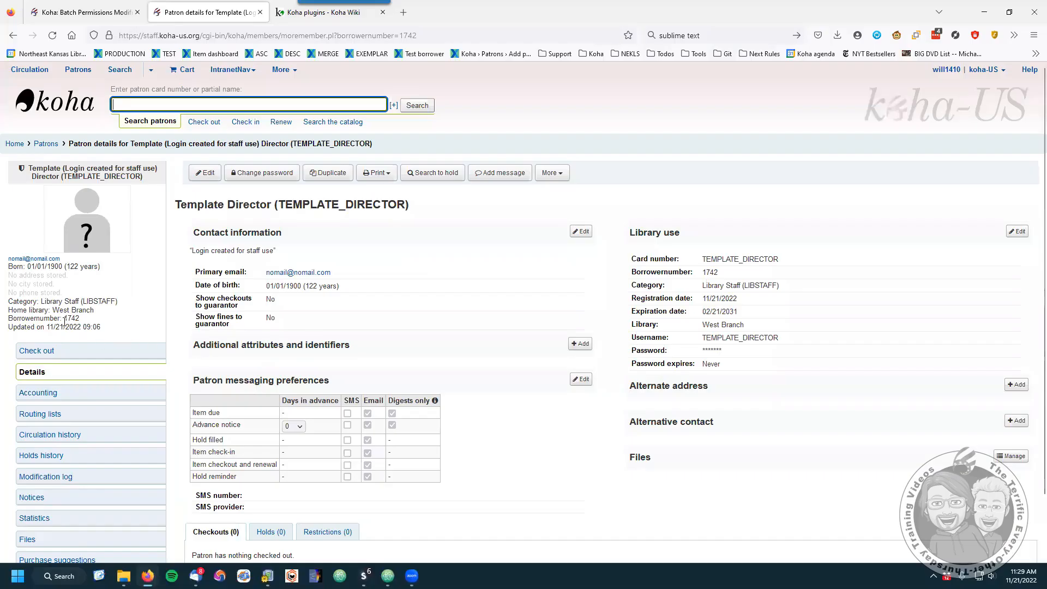
# Copy the template director's borrowernumber from the patron record into the first line of the plugin's Template patrons setting
pyautogui.click(65, 318)
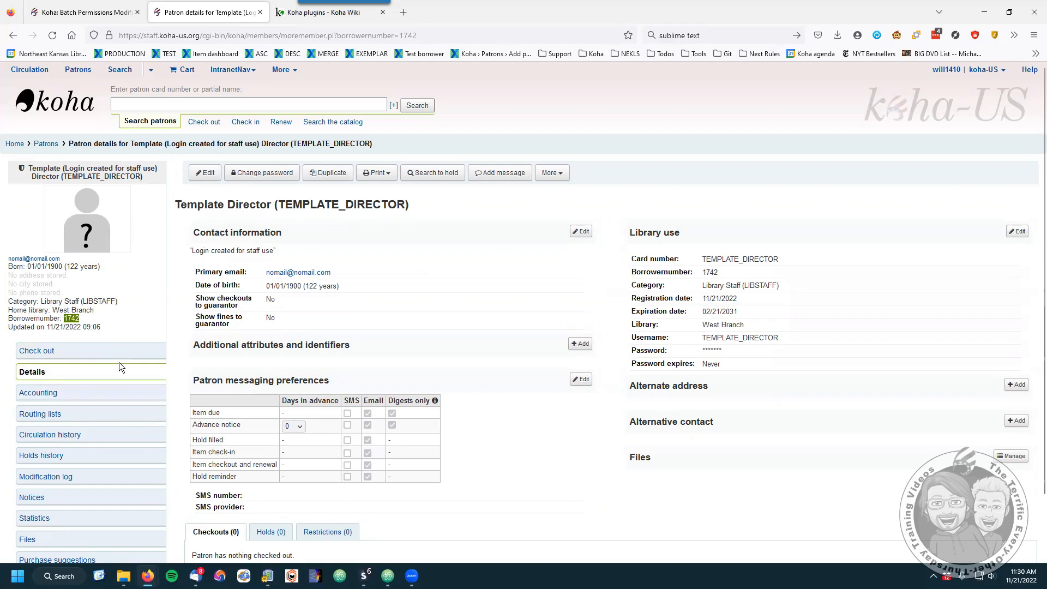
pyautogui.click(90, 13)
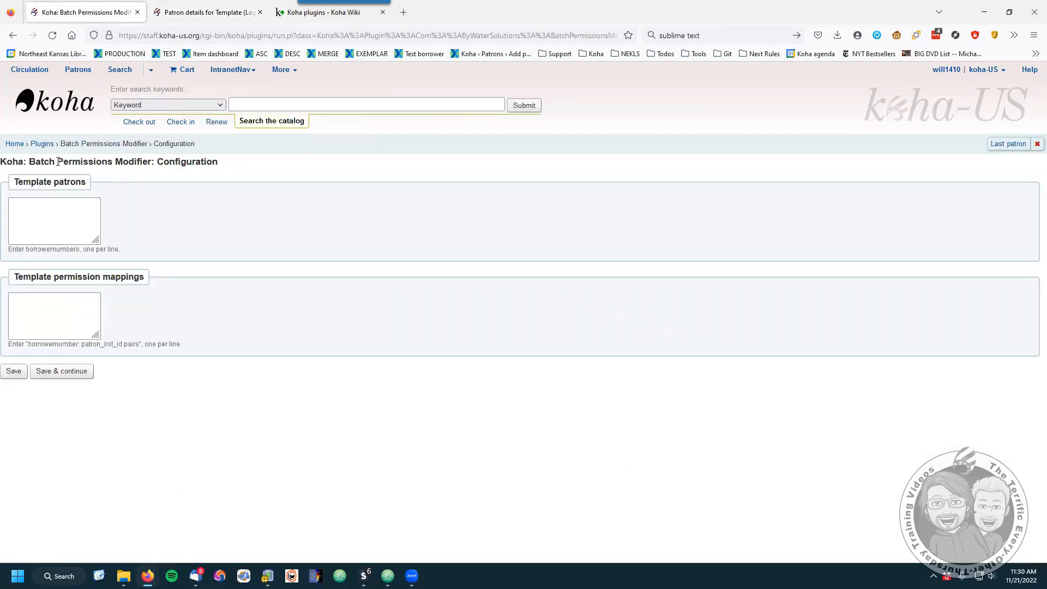
pyautogui.click(49, 206)
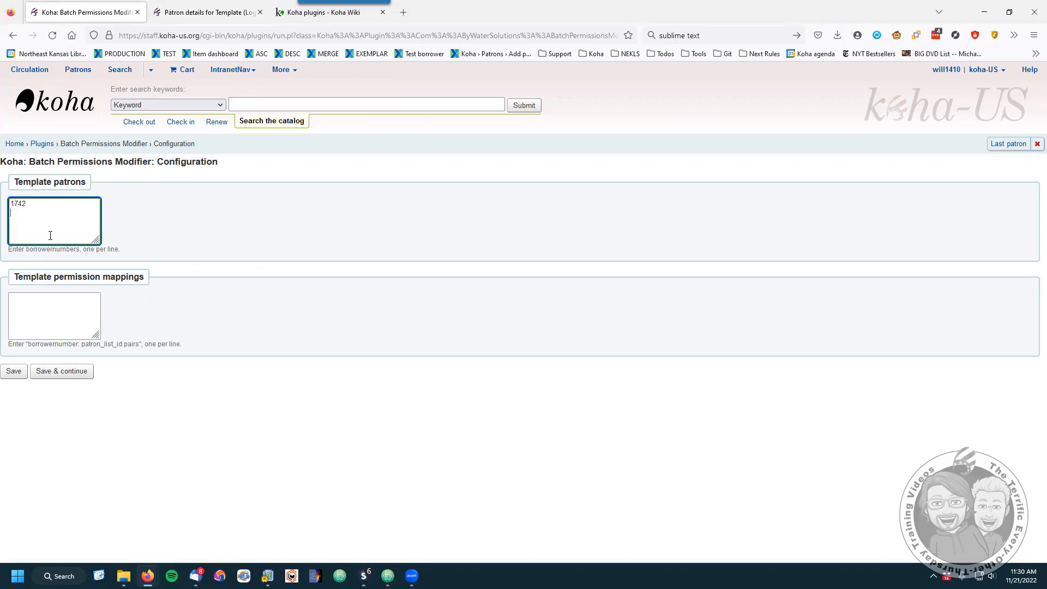
# Return to the "template" patron search results and open the assistant, technical services, circulation and self check patrons in separate browser tabs
pyautogui.click(194, 9)
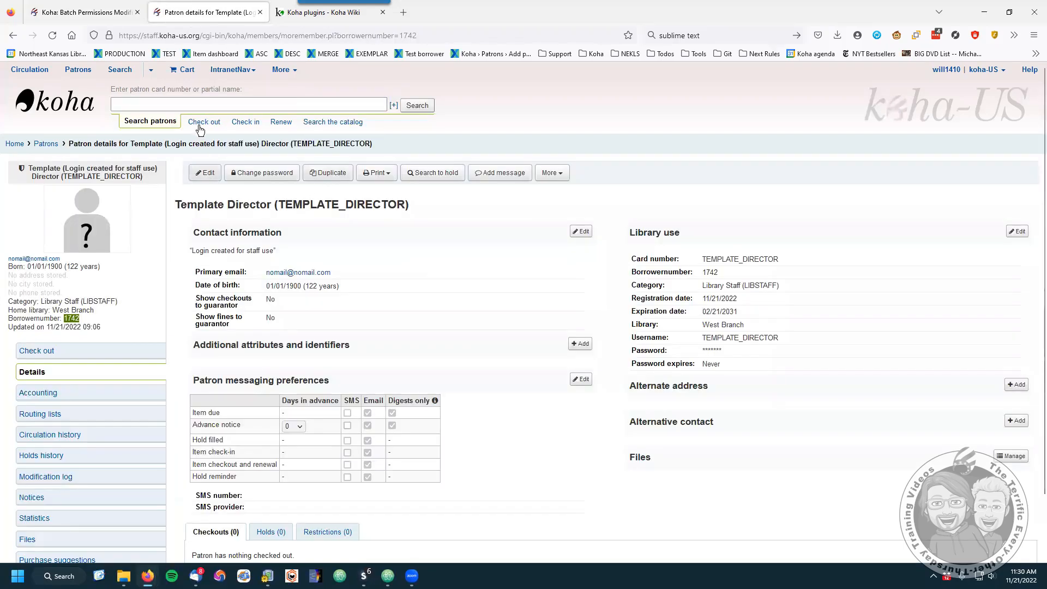
pyautogui.click(12, 35)
pyautogui.click(12, 37)
pyautogui.click(12, 35)
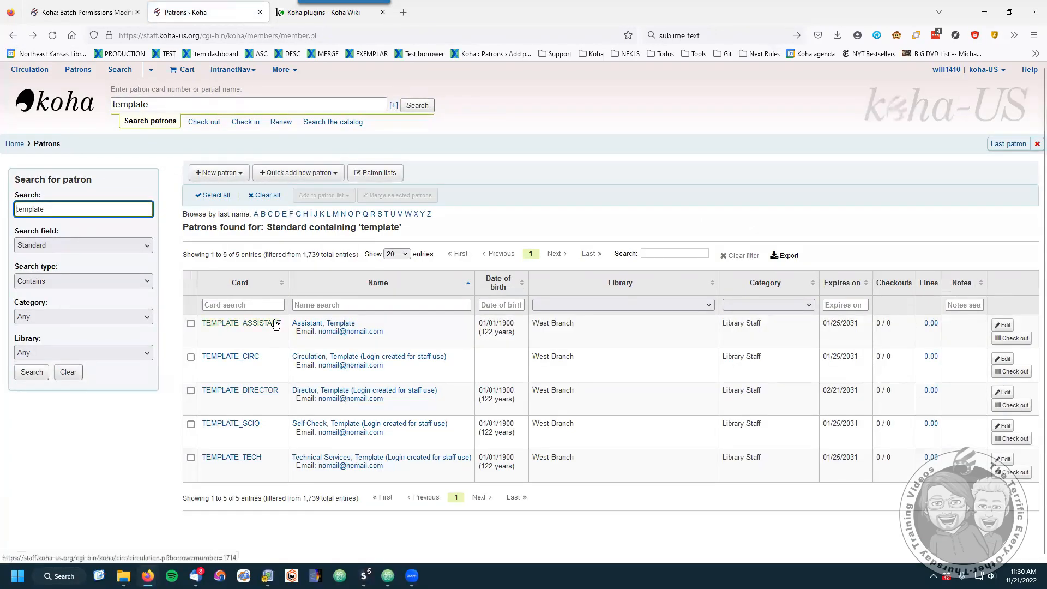
pyautogui.rightClick(275, 323)
pyautogui.click(308, 334)
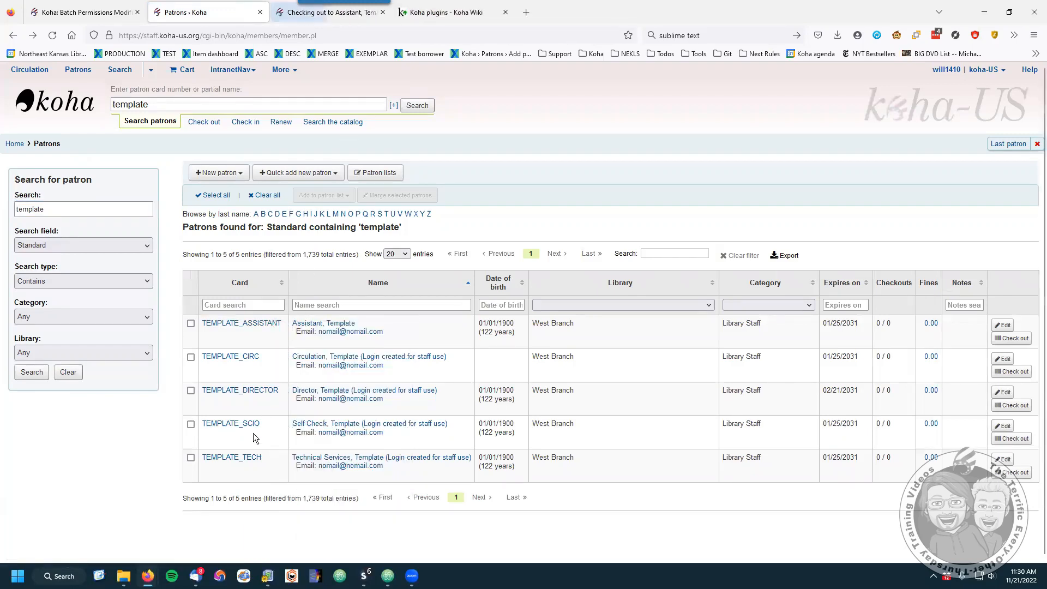
pyautogui.rightClick(241, 454)
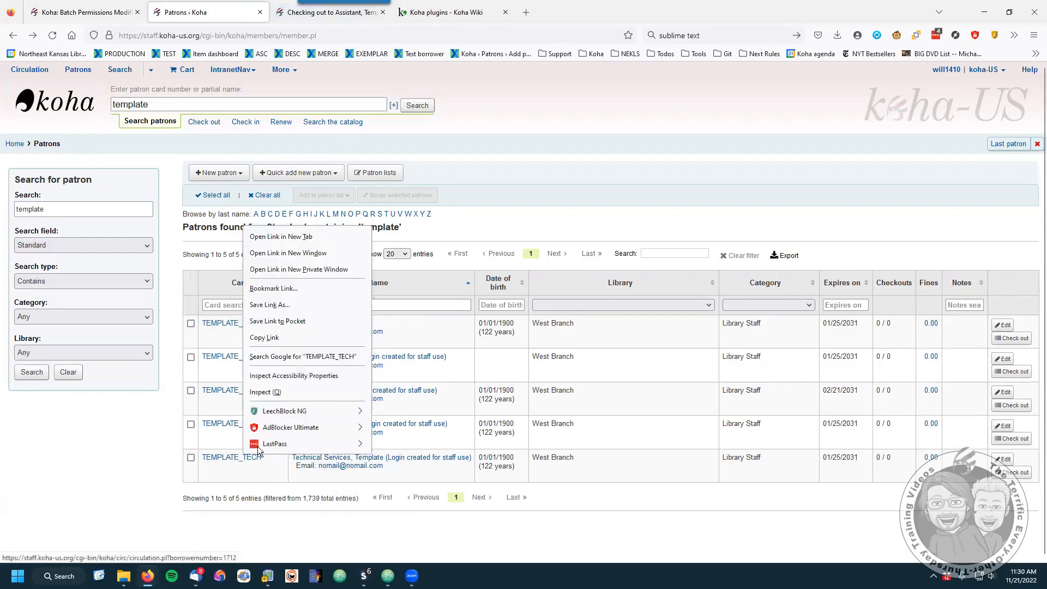
pyautogui.click(275, 237)
pyautogui.rightClick(245, 360)
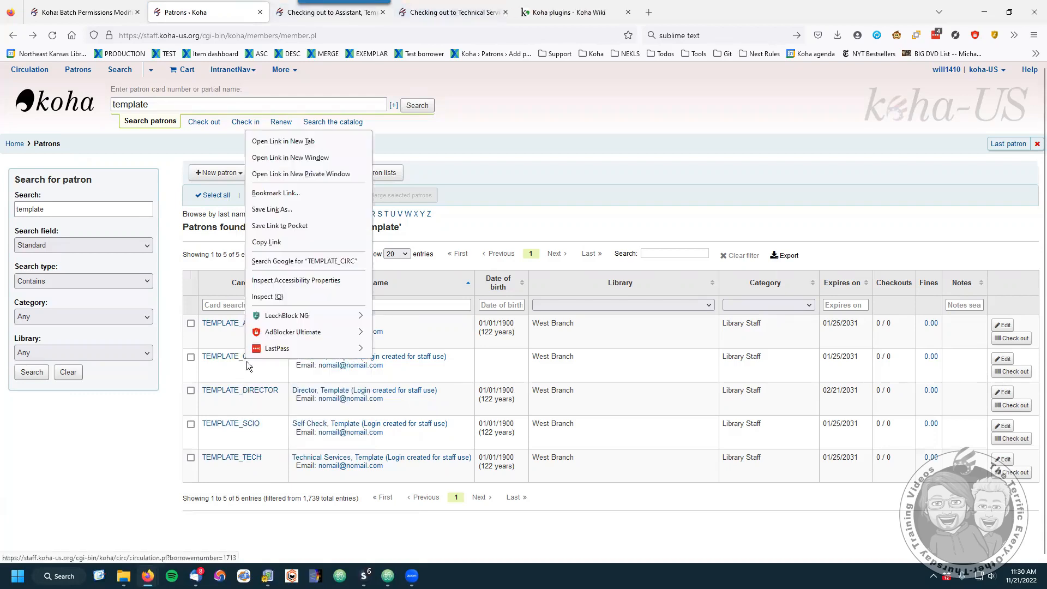
pyautogui.click(267, 141)
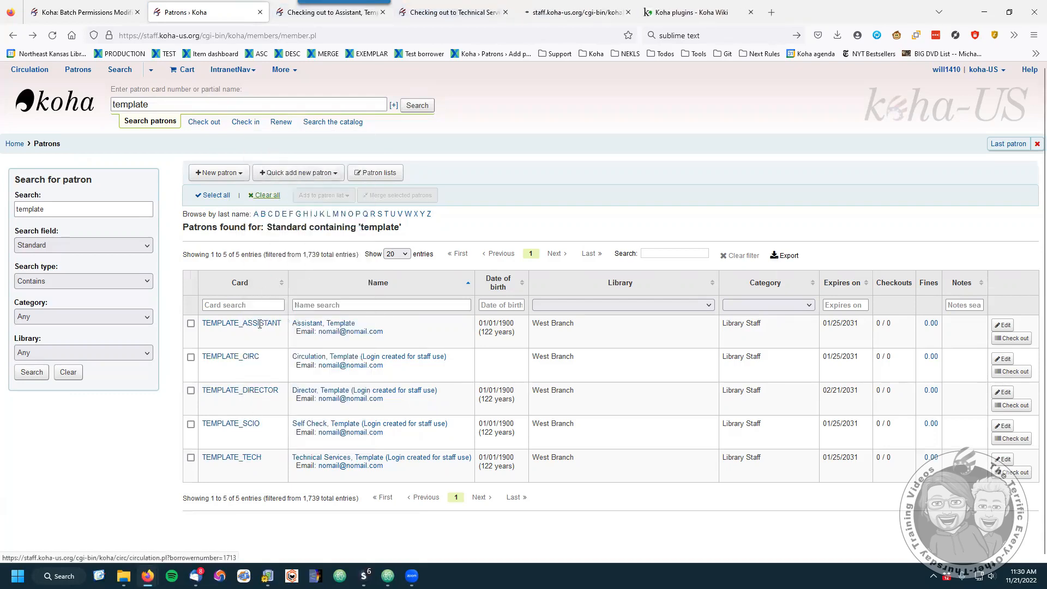
pyautogui.rightClick(244, 428)
pyautogui.click(285, 206)
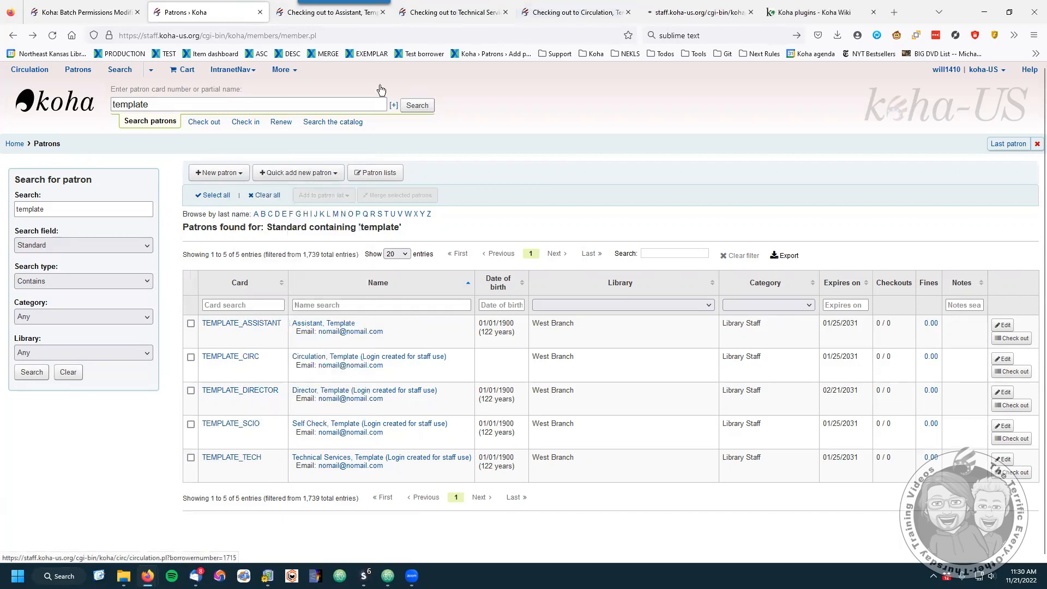
# Copy the template assistant's borrowernumber onto the second line of the plugin's Template patrons setting
pyautogui.click(359, 17)
pyautogui.doubleClick(76, 318)
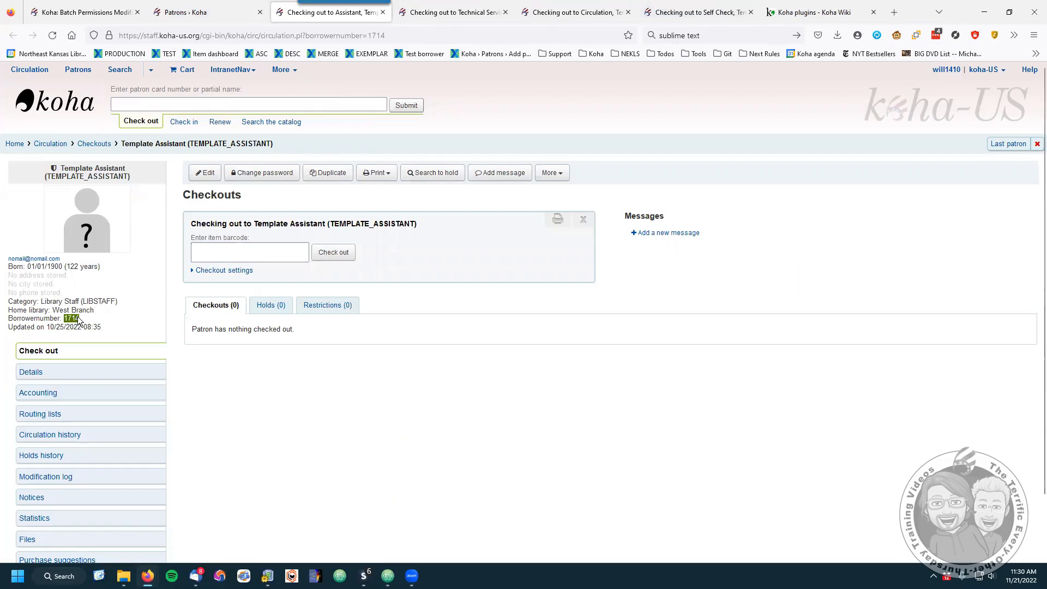
pyautogui.click(111, 13)
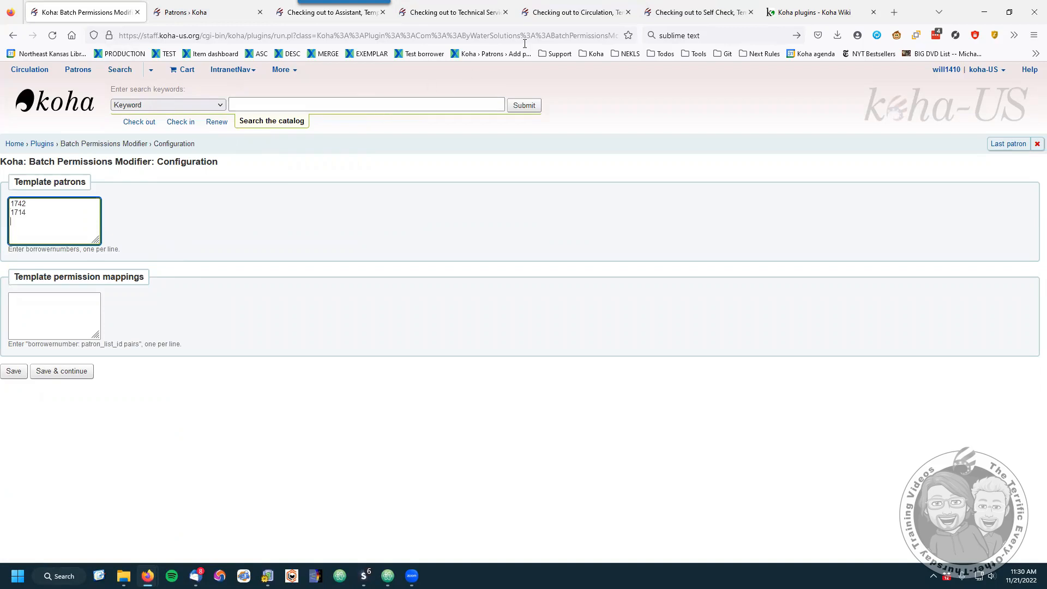
# Add the template circulation patron's borrowernumber on the third line of Template patrons and save the plugin configuration
pyautogui.click(553, 13)
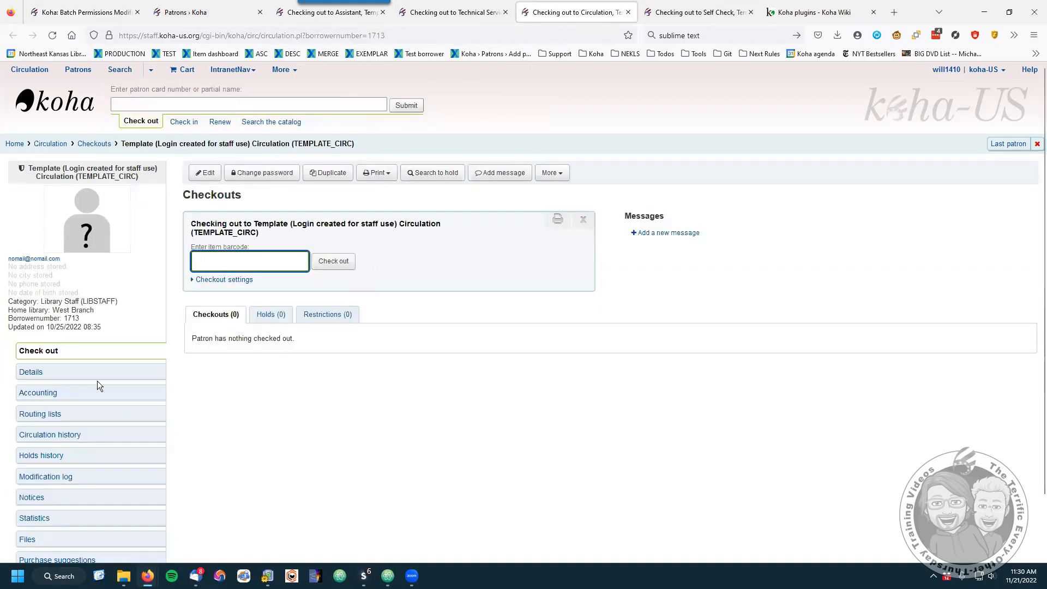
pyautogui.doubleClick(73, 318)
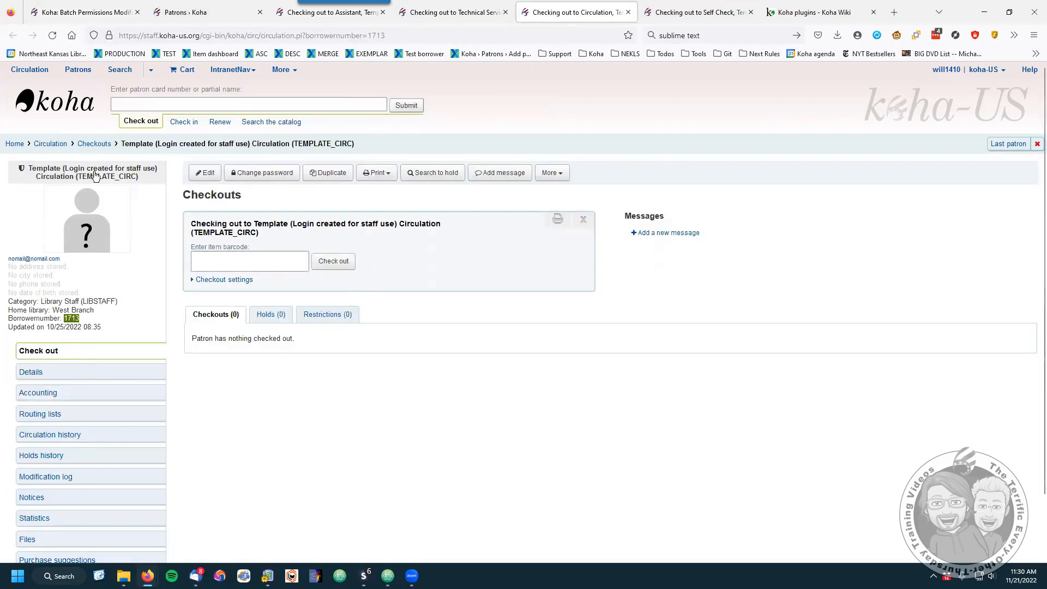
pyautogui.click(109, 13)
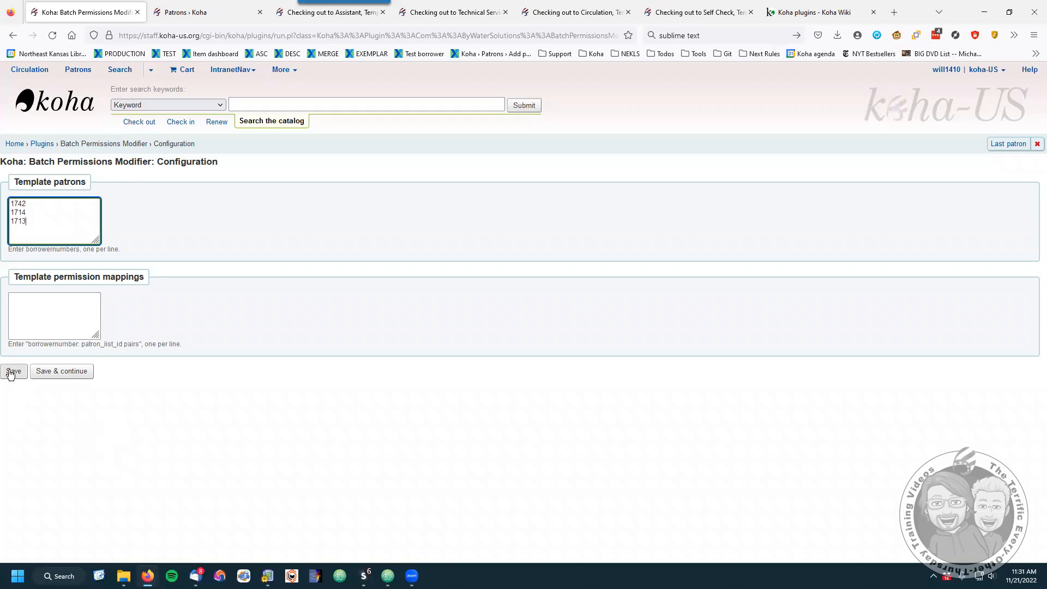
pyautogui.click(47, 372)
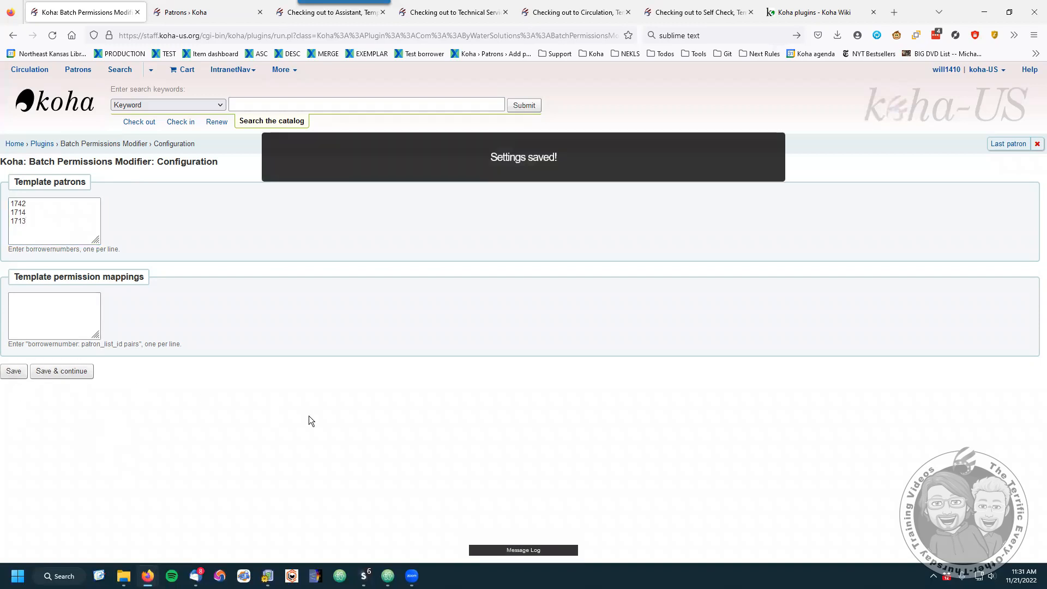
pyautogui.click(218, 17)
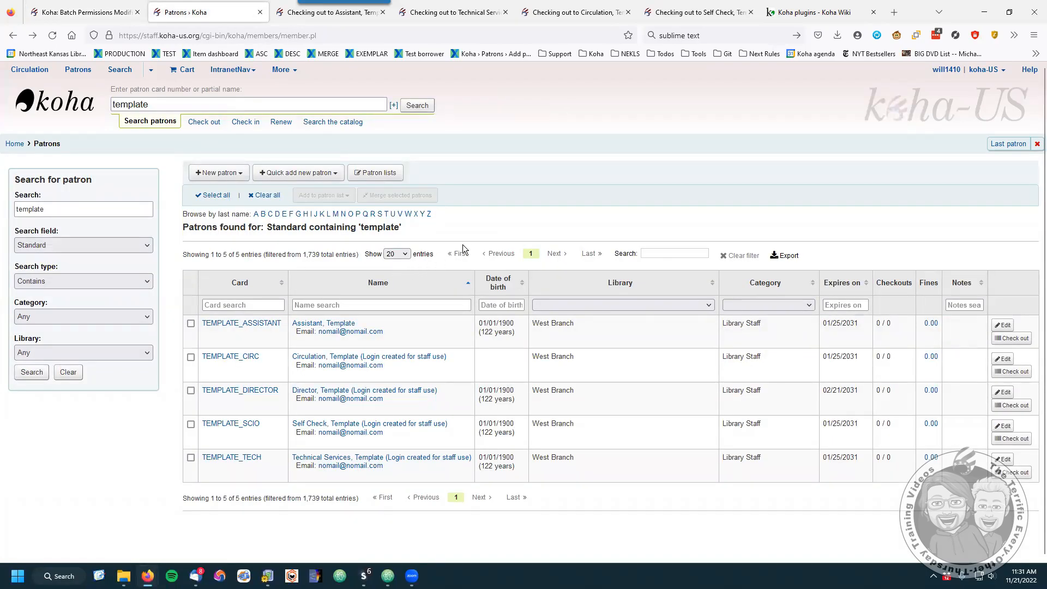
pyautogui.click(85, 12)
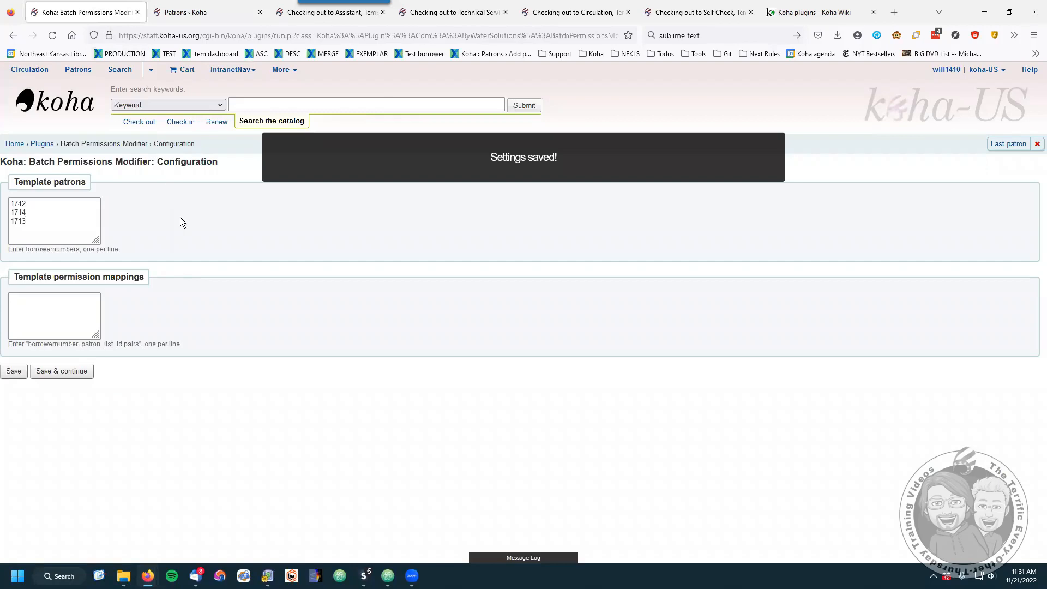
pyautogui.click(7, 373)
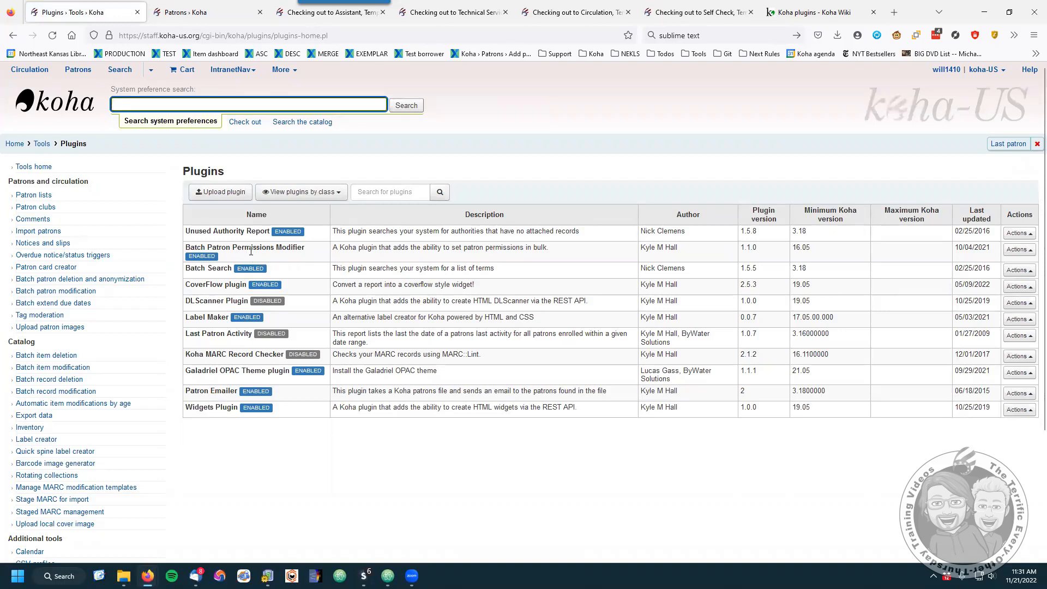
# Run the Batch Patron Permissions Modifier tool and choose Director as the permission template
pyautogui.click(1029, 254)
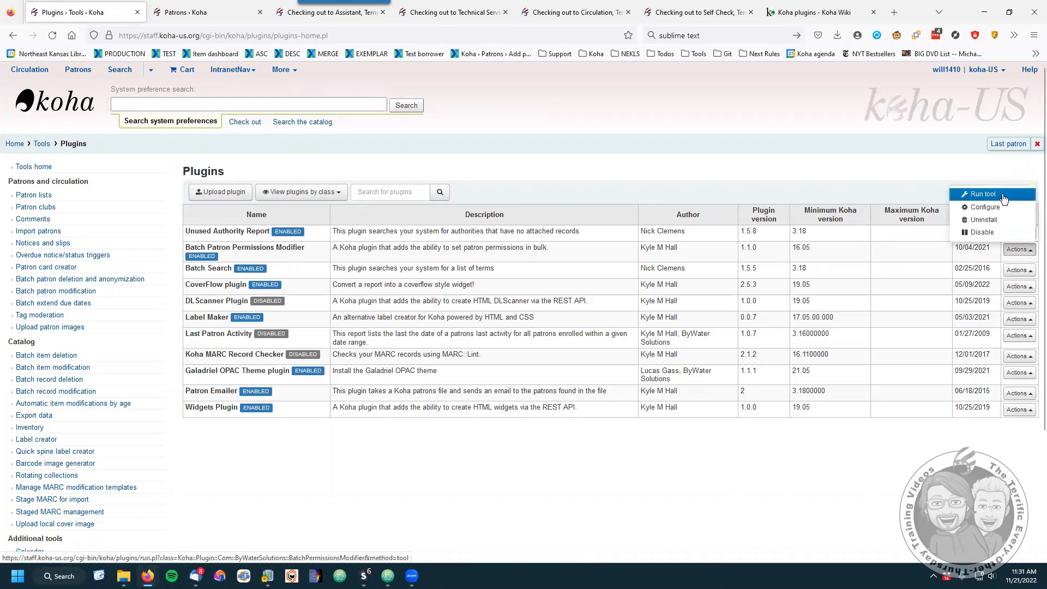
pyautogui.click(1004, 199)
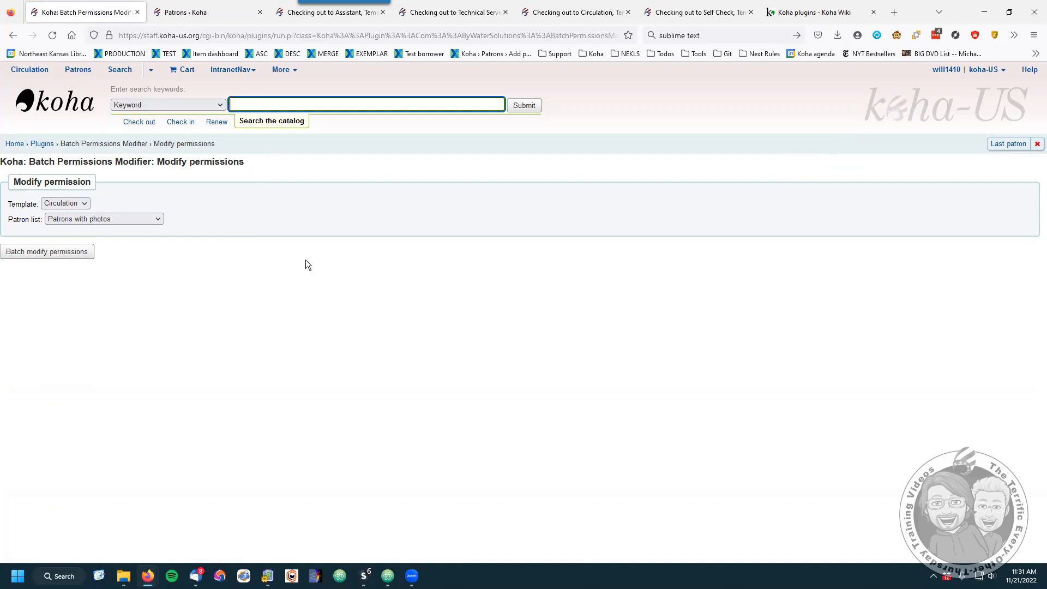
pyautogui.click(83, 204)
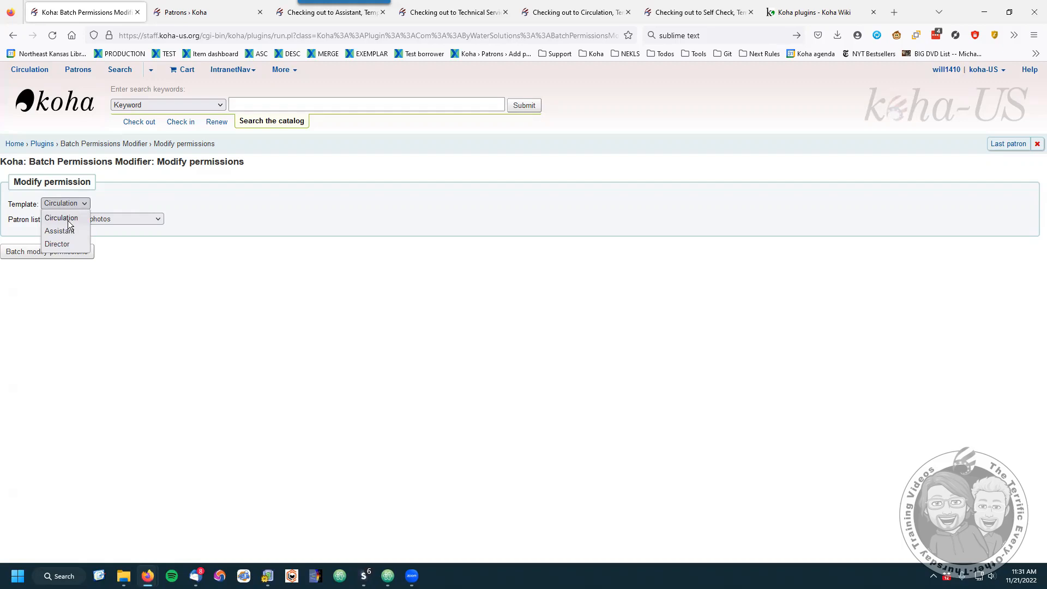
pyautogui.click(145, 196)
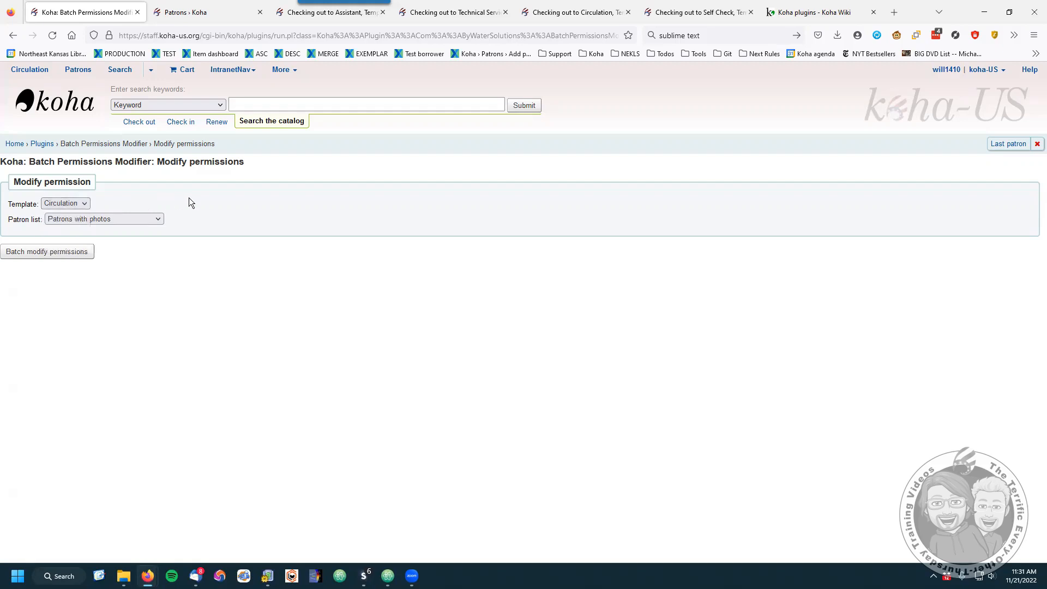
pyautogui.click(77, 201)
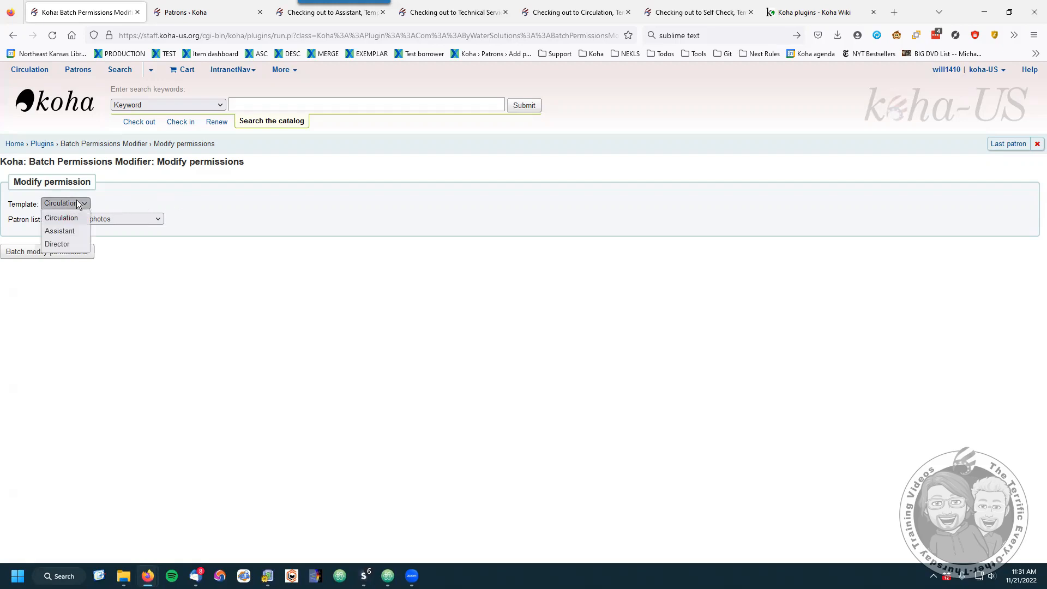
pyautogui.click(57, 244)
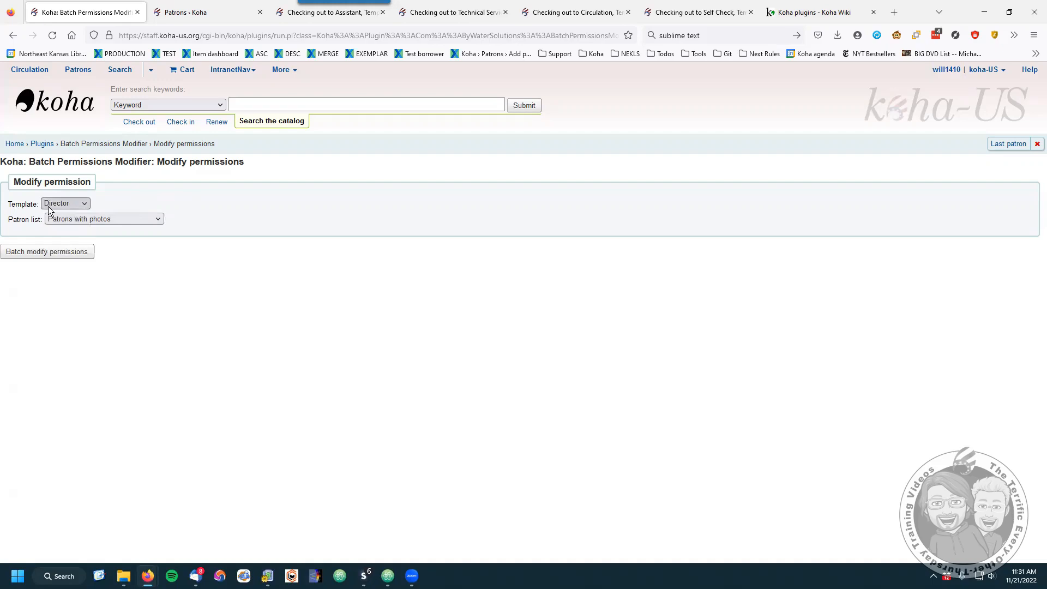
# Open the Patron lists page and compare the existing permission lists with the patron lists offered by the batch permissions tool
pyautogui.click(140, 220)
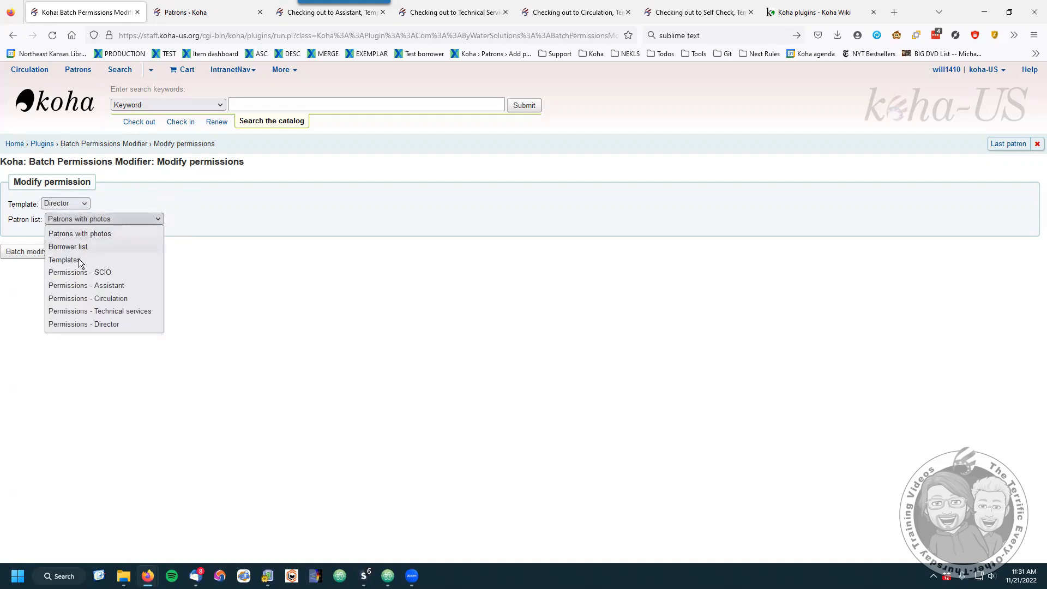
pyautogui.click(187, 13)
pyautogui.click(379, 172)
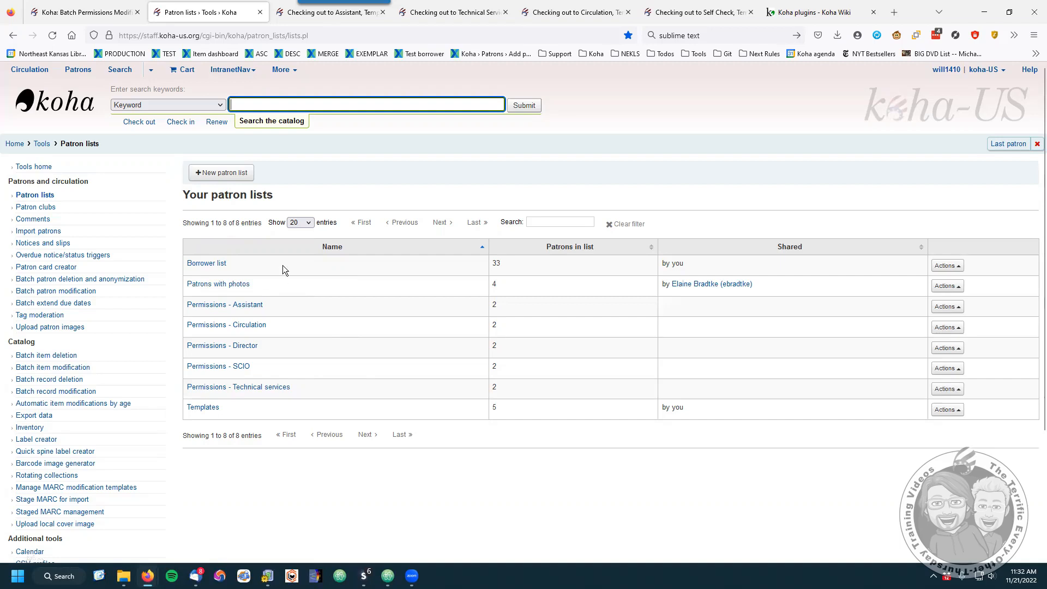
pyautogui.click(87, 12)
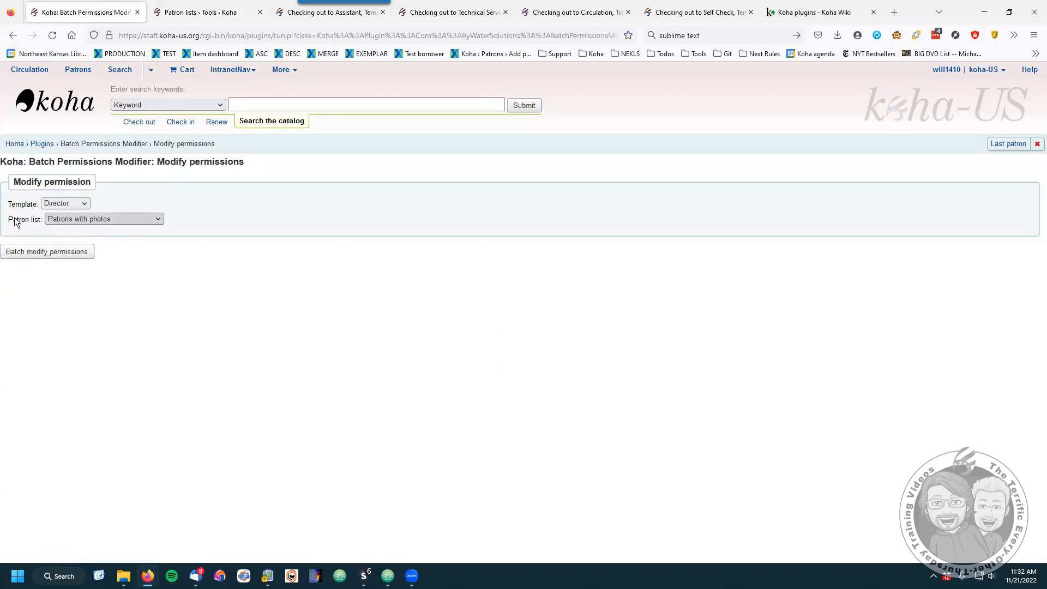
pyautogui.click(150, 219)
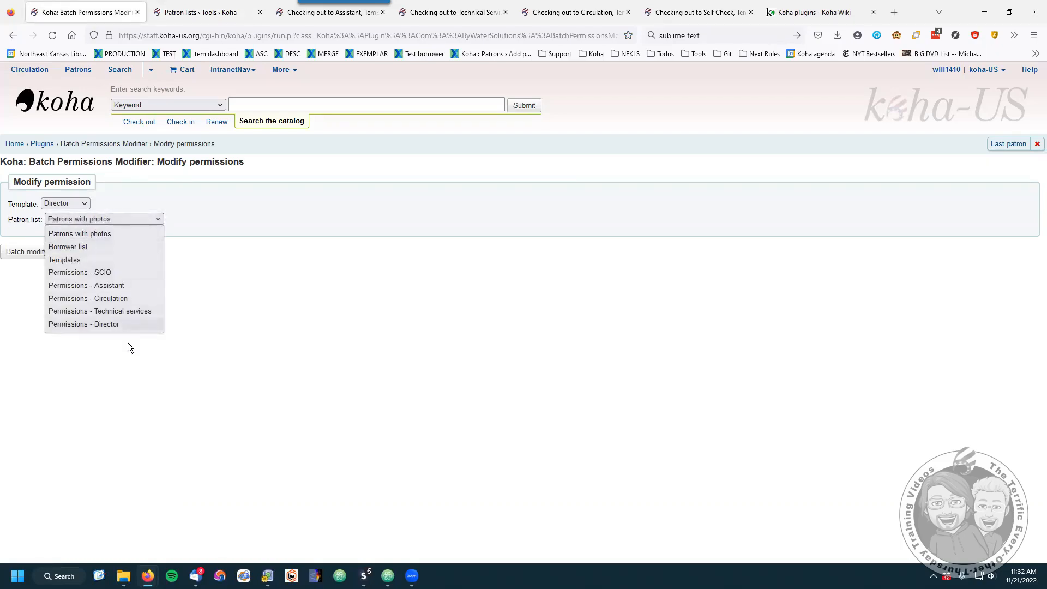
pyautogui.click(358, 365)
pyautogui.click(209, 12)
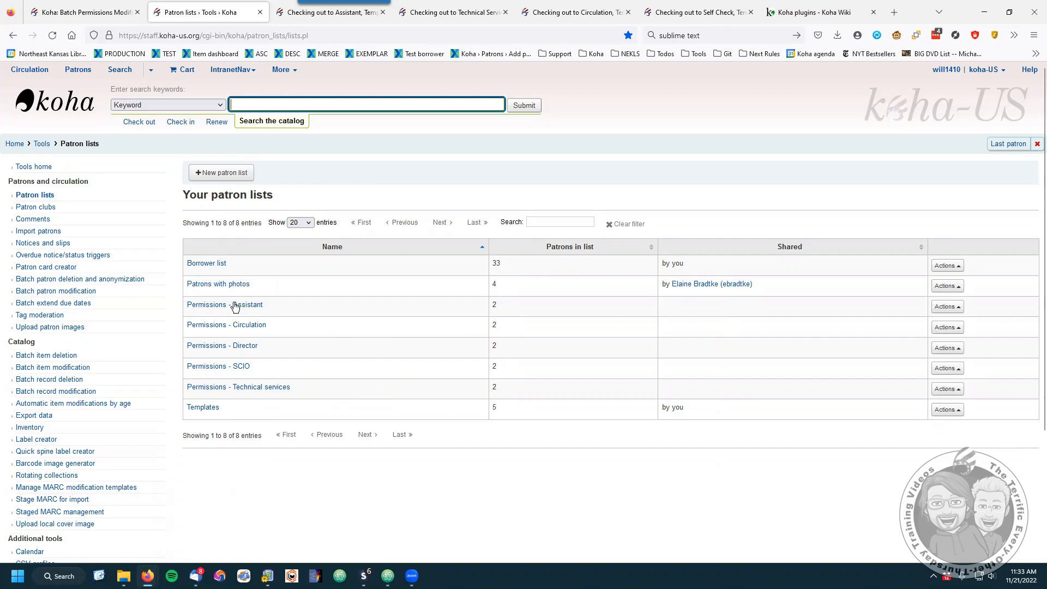
pyautogui.click(87, 12)
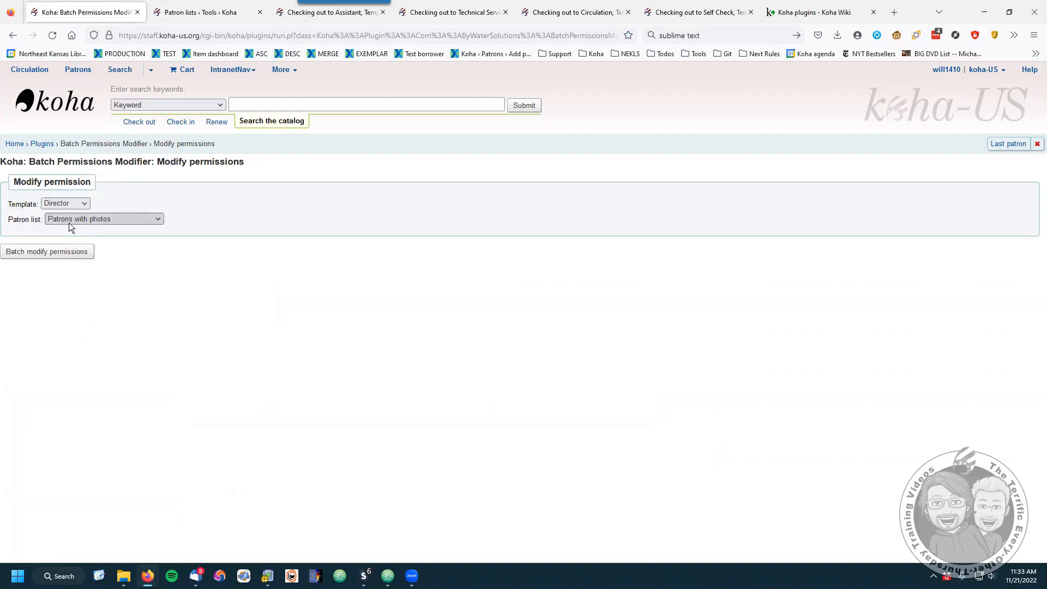
# Choose the "Permissions - Director" patron list and batch modify its patrons' permissions
pyautogui.click(133, 219)
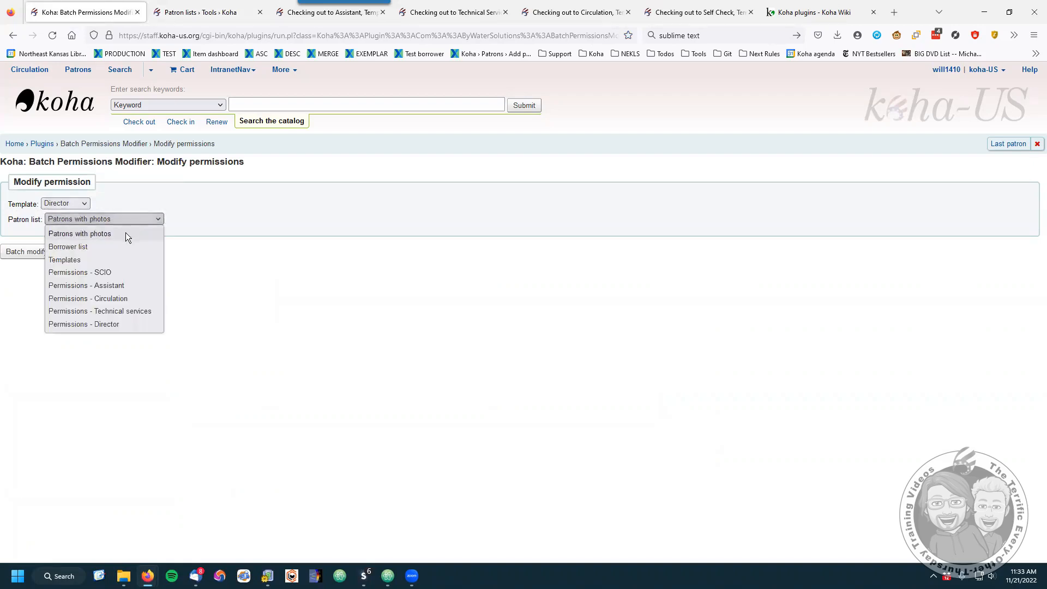
pyautogui.click(112, 324)
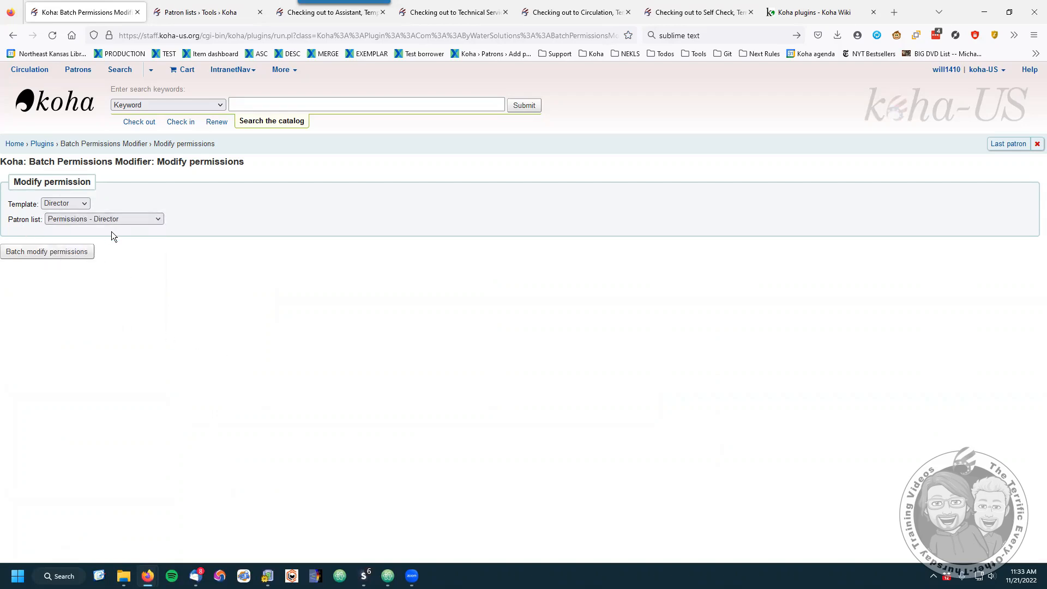
pyautogui.click(41, 252)
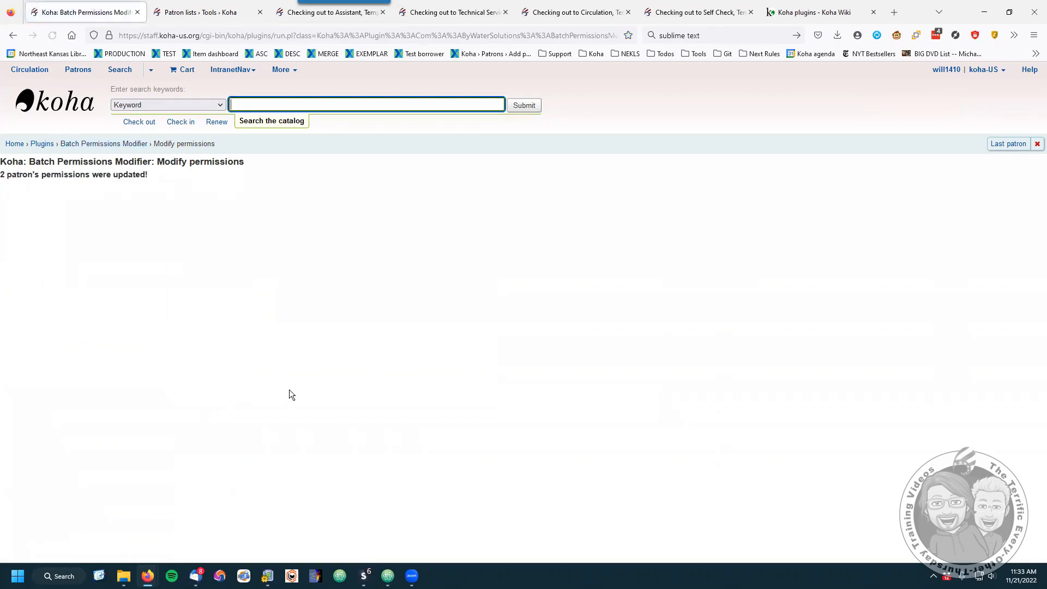
# Open the first patron in the "Permissions - Director" list and examine all permissions set for that patron
pyautogui.click(220, 12)
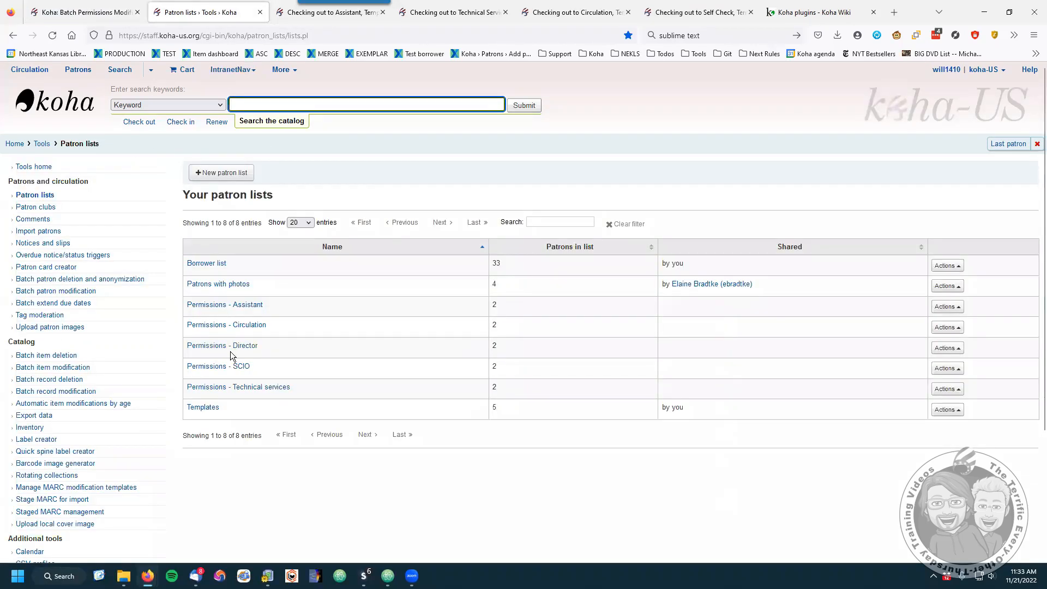
pyautogui.click(247, 349)
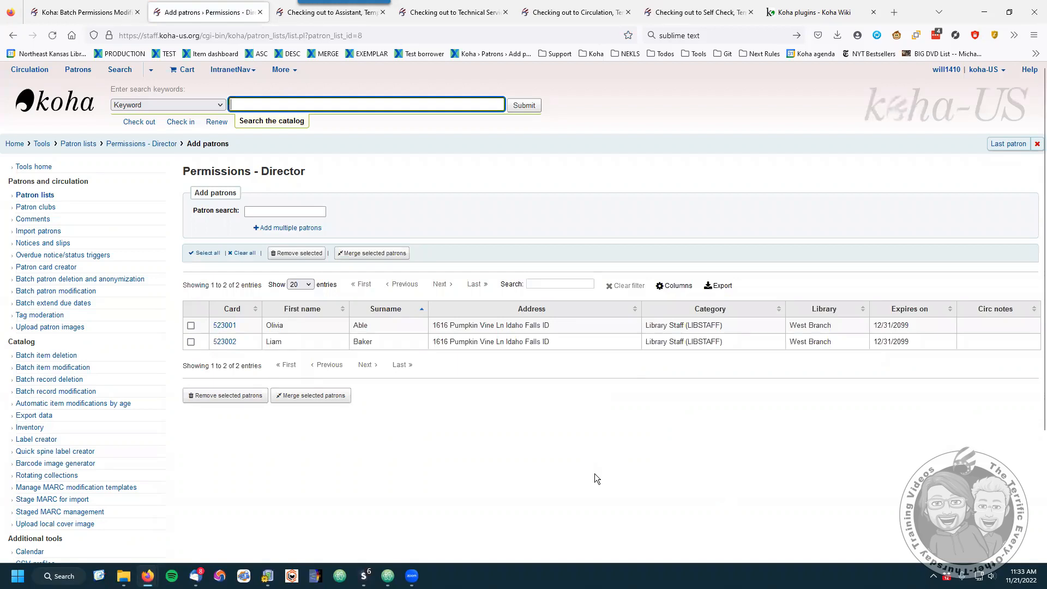
pyautogui.click(222, 327)
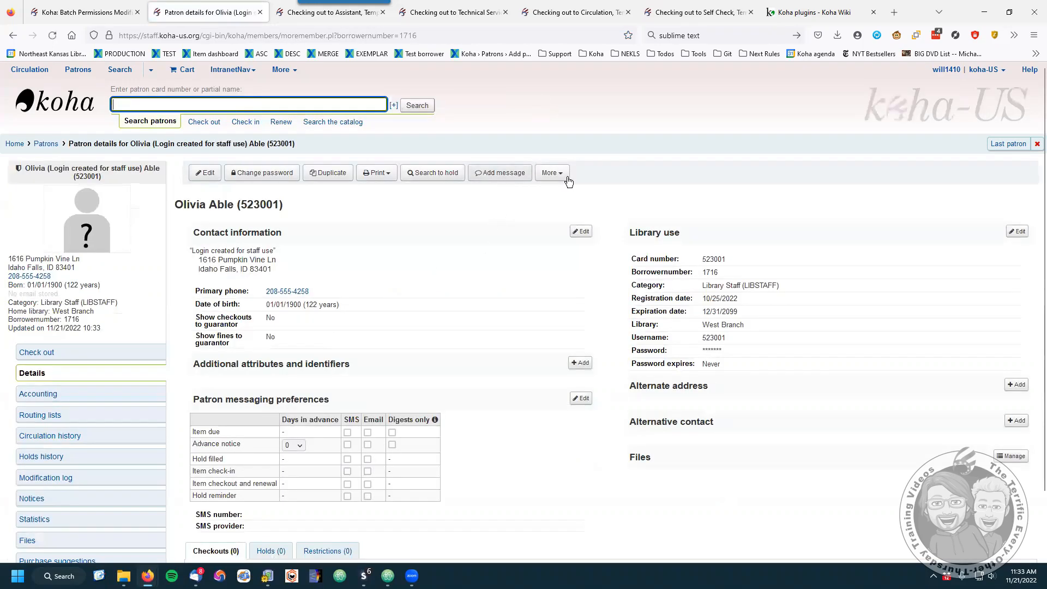
pyautogui.click(560, 173)
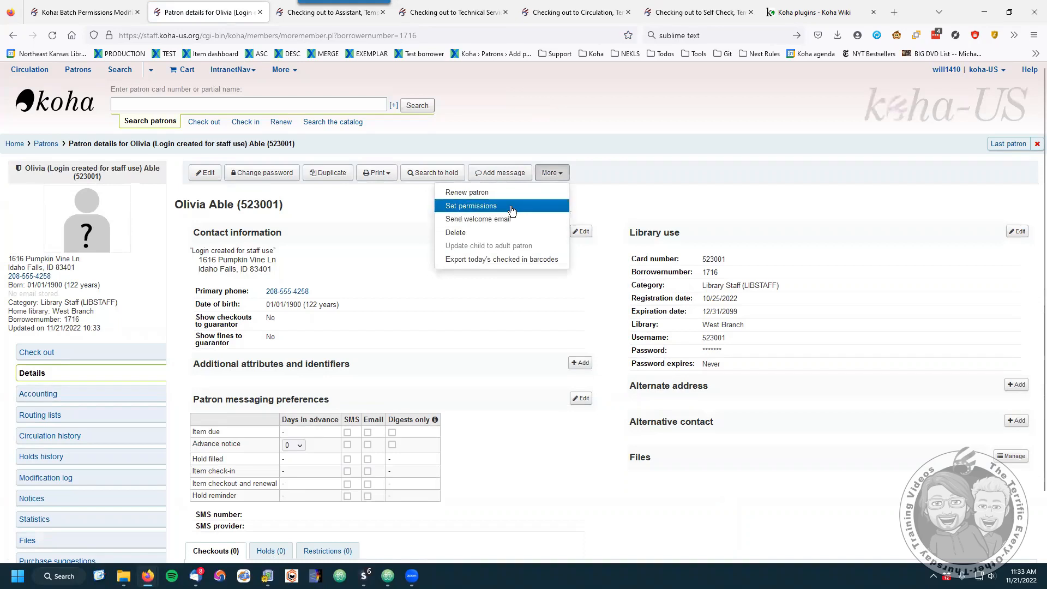
pyautogui.click(531, 205)
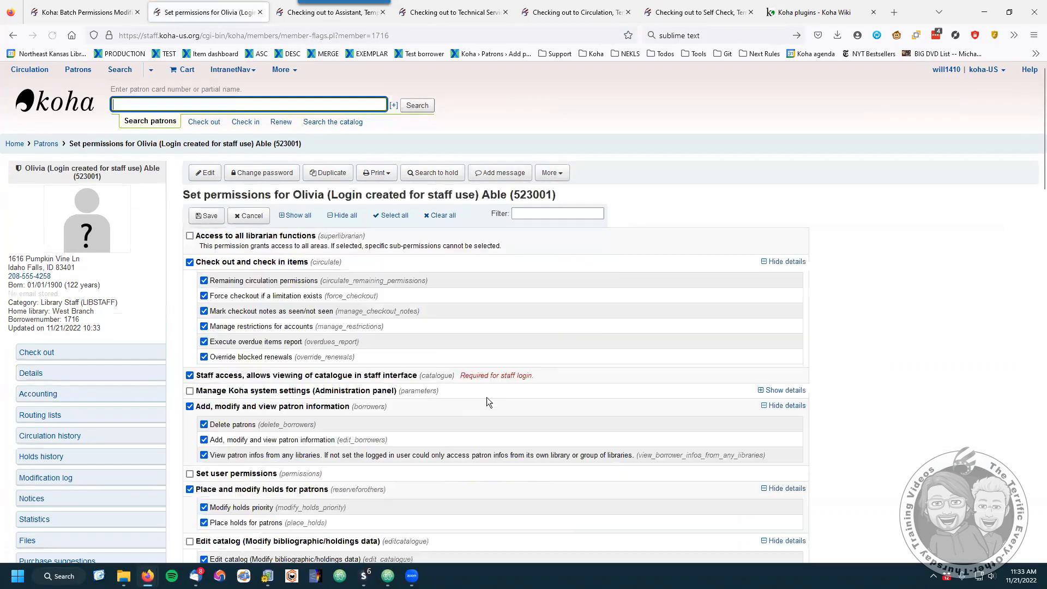
pyautogui.scroll(-8, 285, 303)
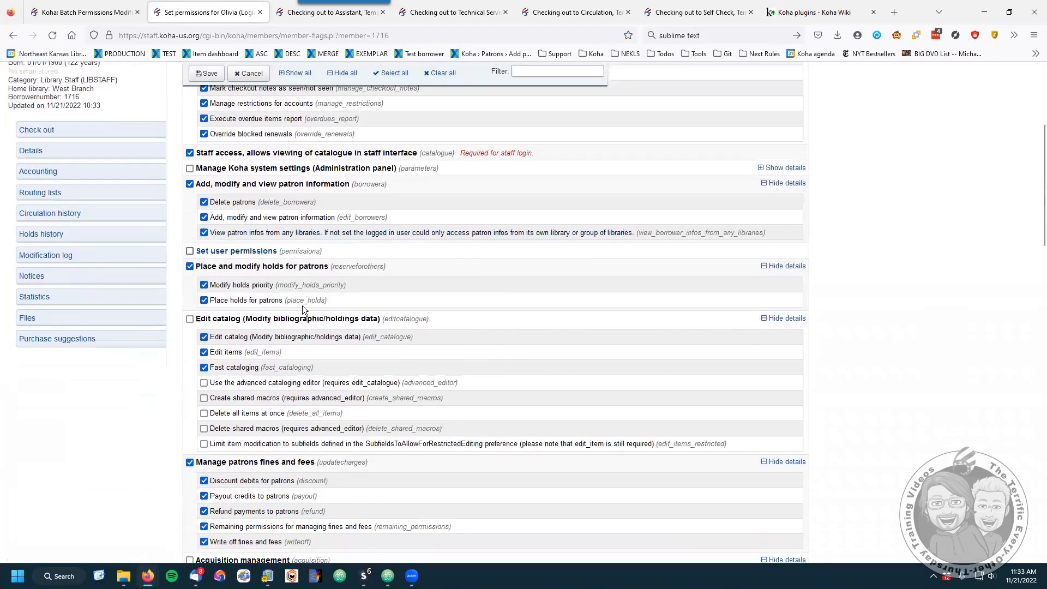
pyautogui.scroll(-10, 305, 311)
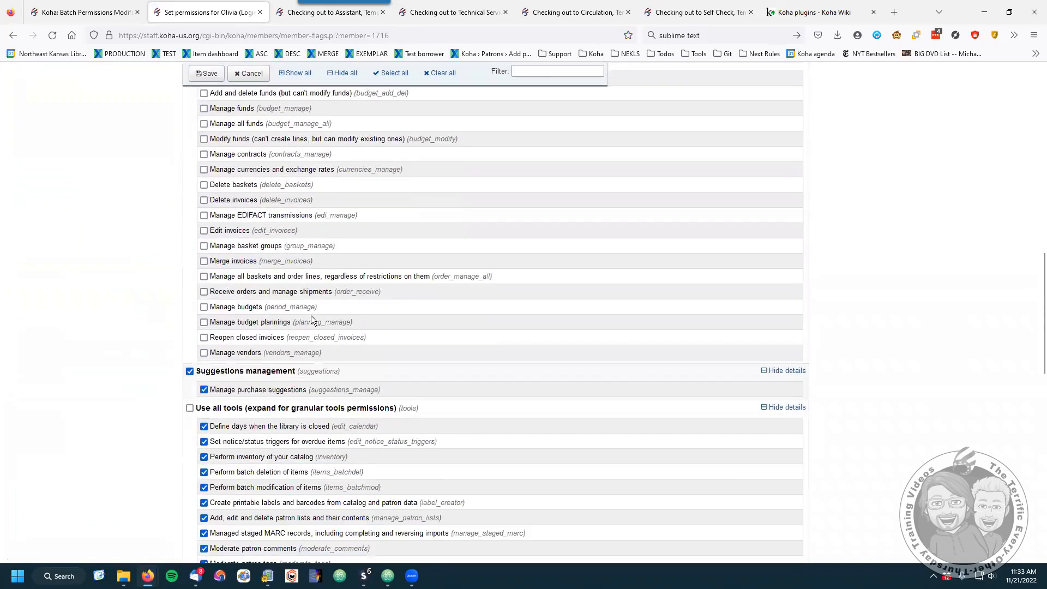
pyautogui.scroll(-8, 313, 317)
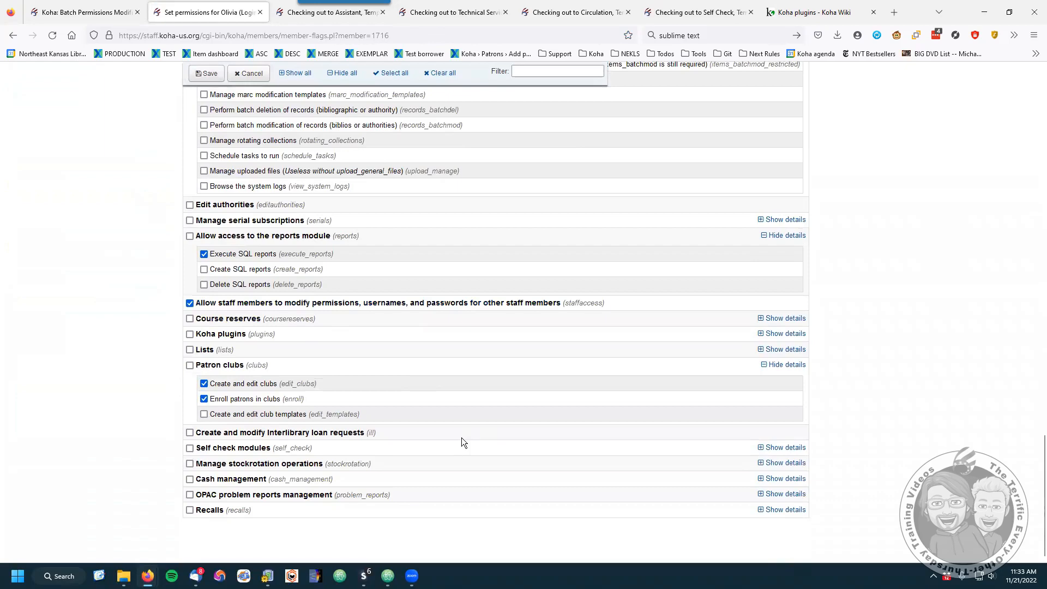
pyautogui.scroll(16, 462, 438)
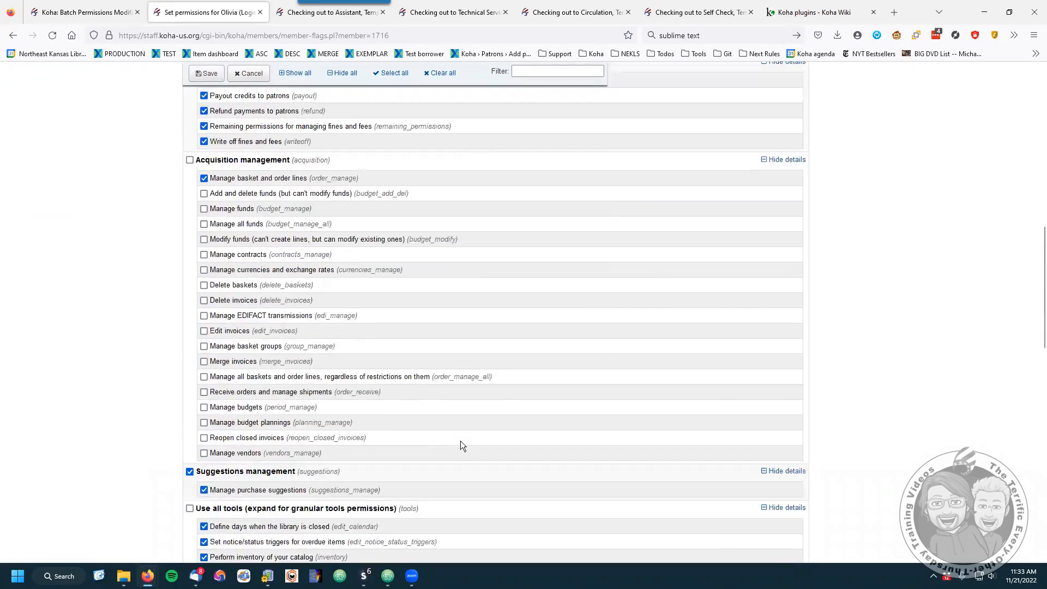
pyautogui.scroll(16, 460, 440)
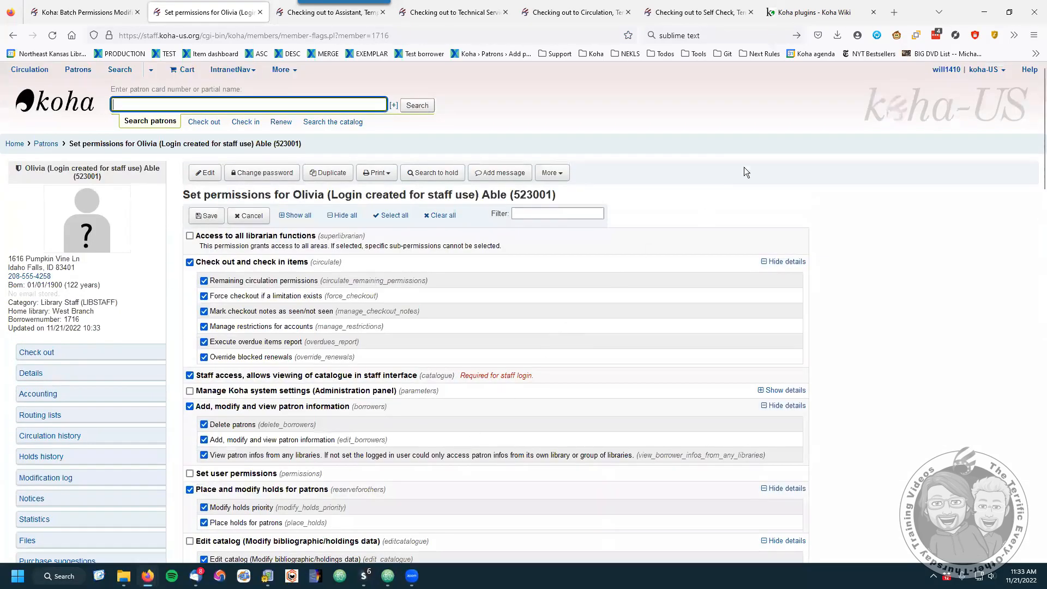
# Reload the batch permissions form and tick the advanced cataloging editor, create shared macros and delete all items at once permissions for the opened patron
pyautogui.click(86, 12)
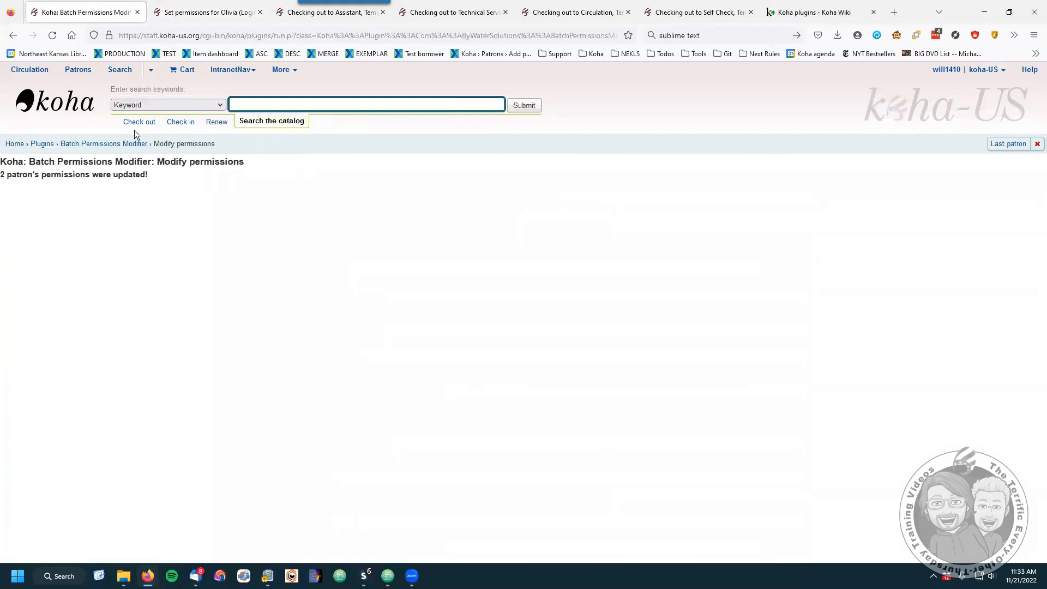
pyautogui.click(127, 145)
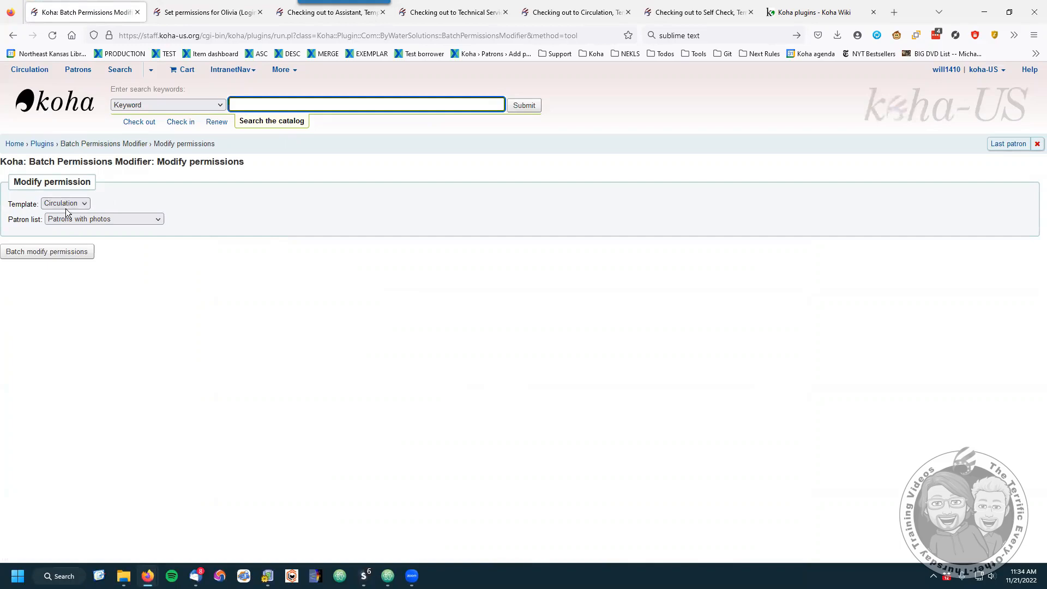
pyautogui.click(190, 12)
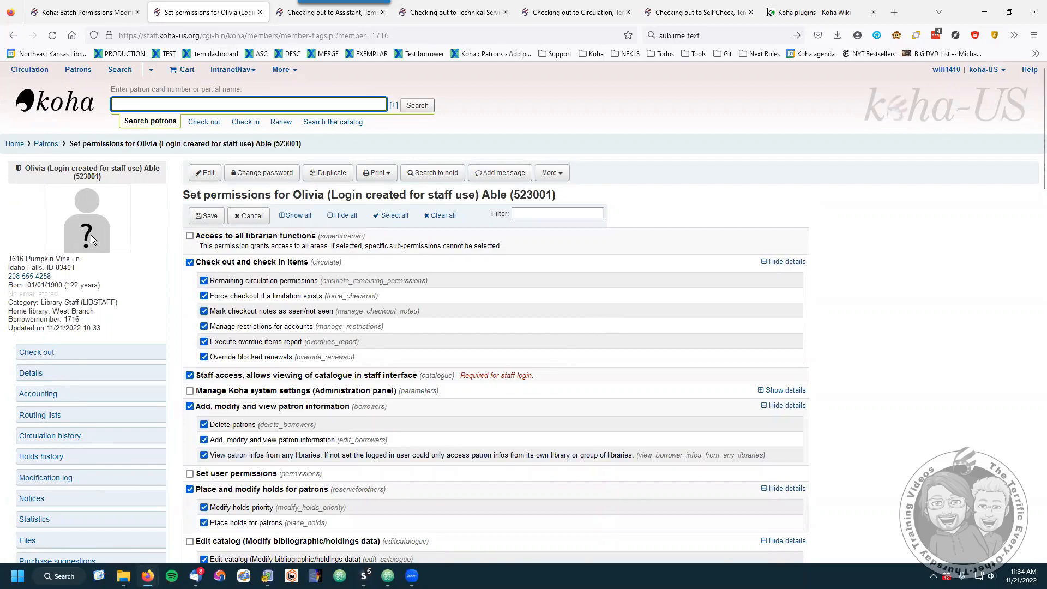
pyautogui.scroll(-5, 344, 299)
pyautogui.click(204, 327)
pyautogui.click(204, 342)
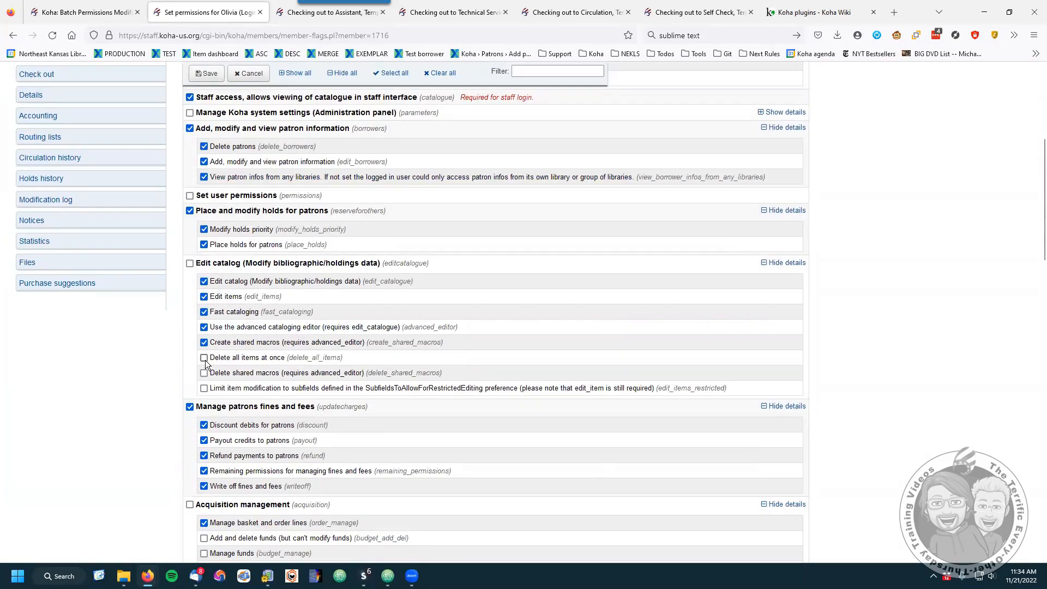
# Tick the Manage EDIFACT transmissions permission under Acquisition management and save the patron's permissions
pyautogui.scroll(-5, 206, 371)
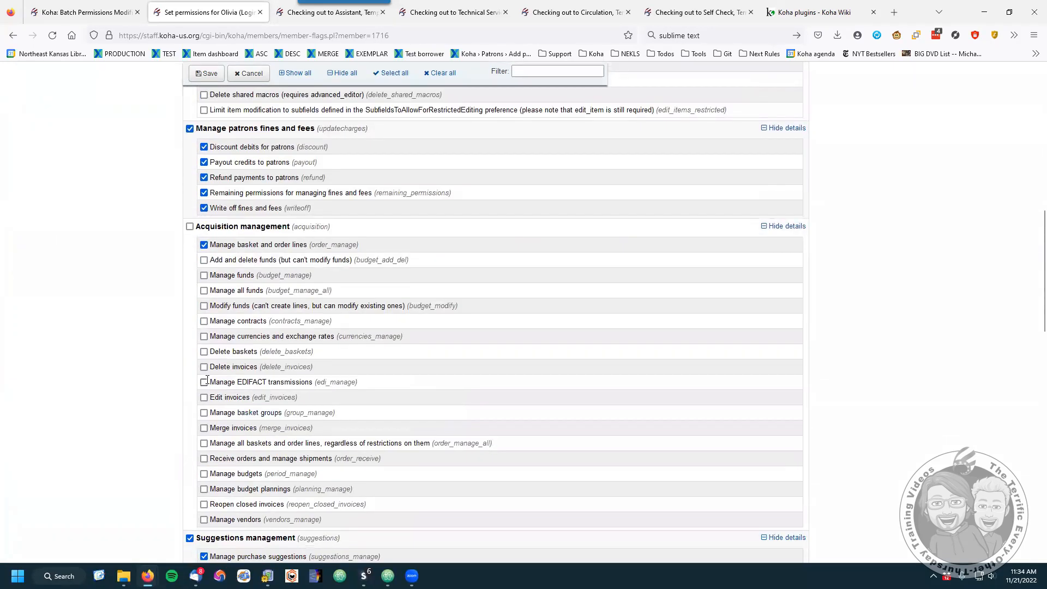
pyautogui.click(204, 382)
pyautogui.scroll(-2, 464, 371)
pyautogui.scroll(-7, 490, 374)
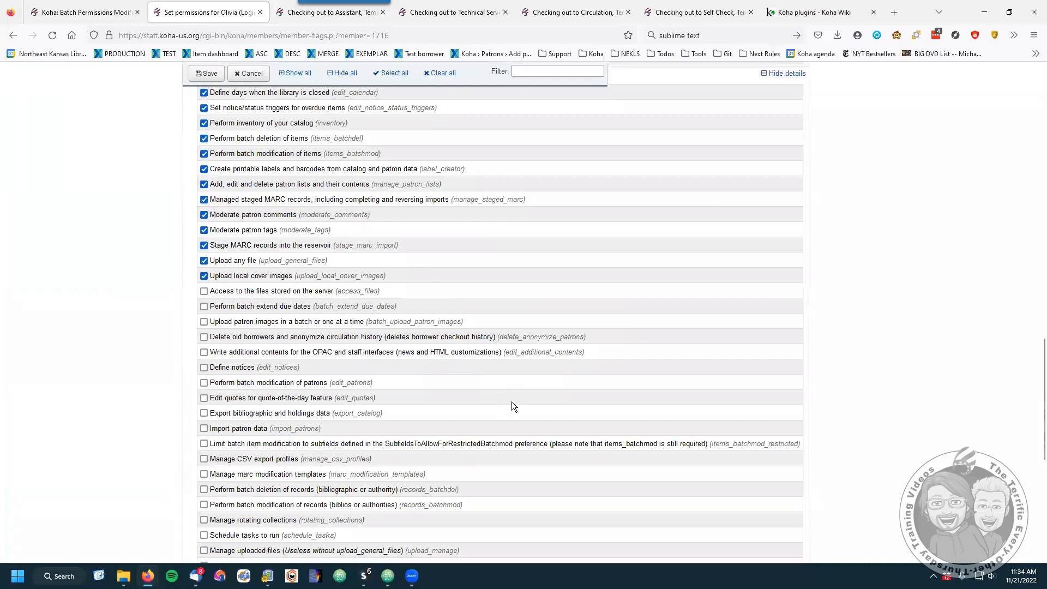
pyautogui.scroll(20, 511, 401)
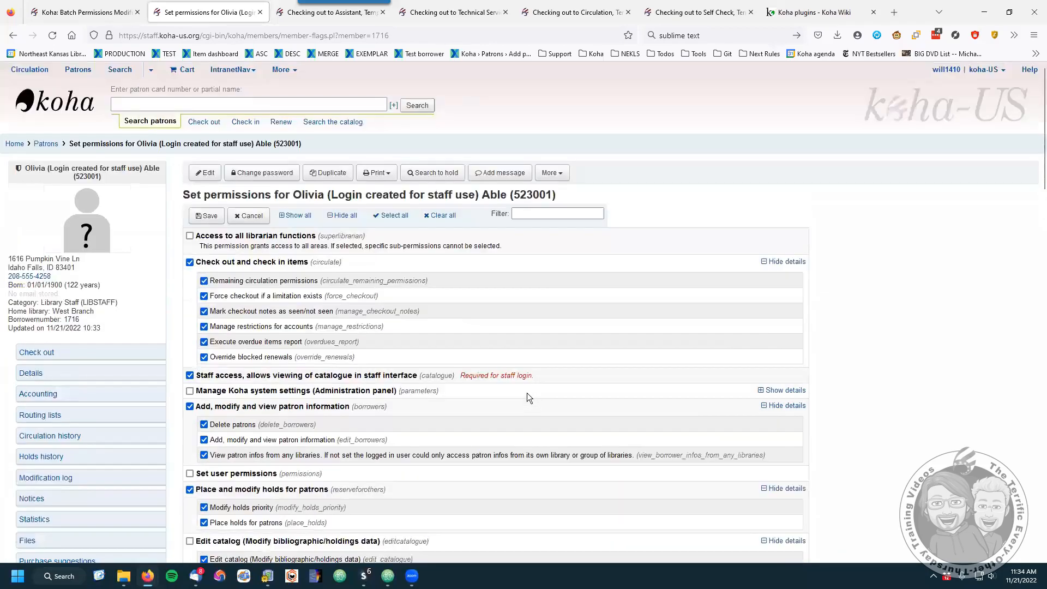
pyautogui.click(206, 215)
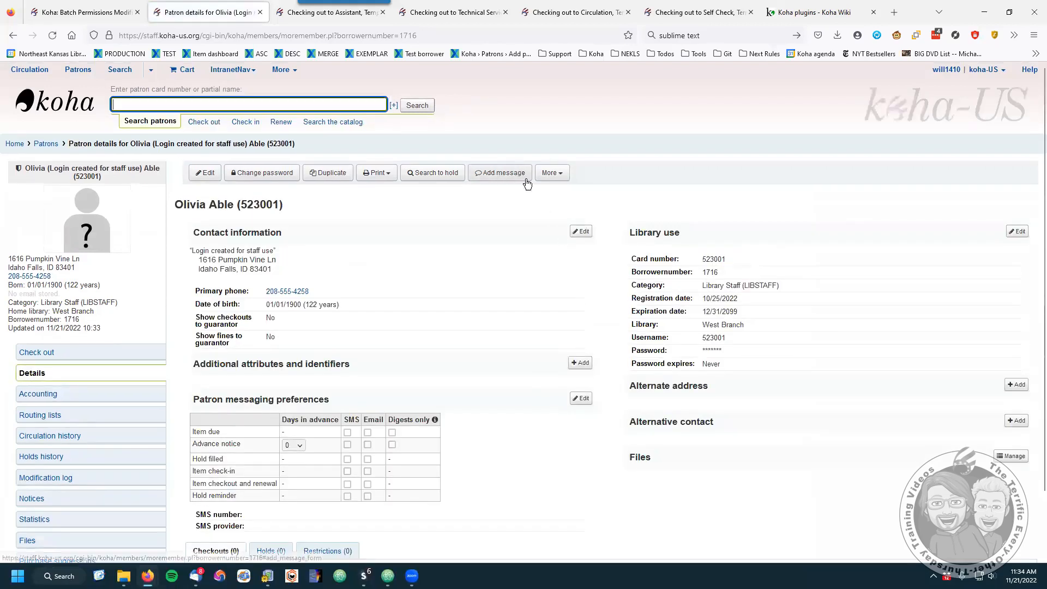
# Reopen the same patron's permissions and check the saved cataloging and acquisition permissions
pyautogui.click(547, 173)
pyautogui.click(534, 203)
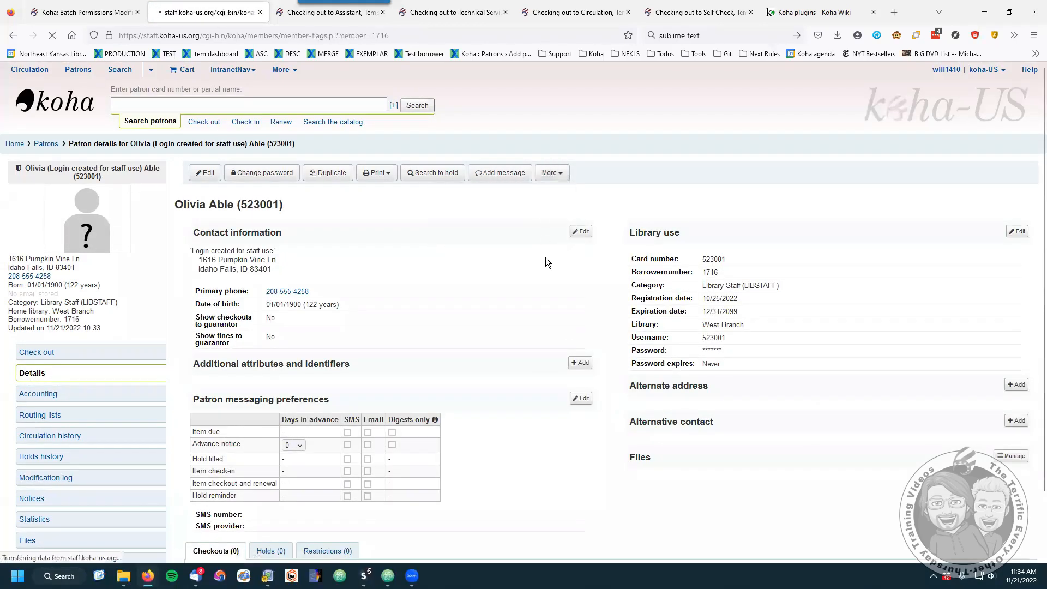
pyautogui.scroll(-15, 385, 346)
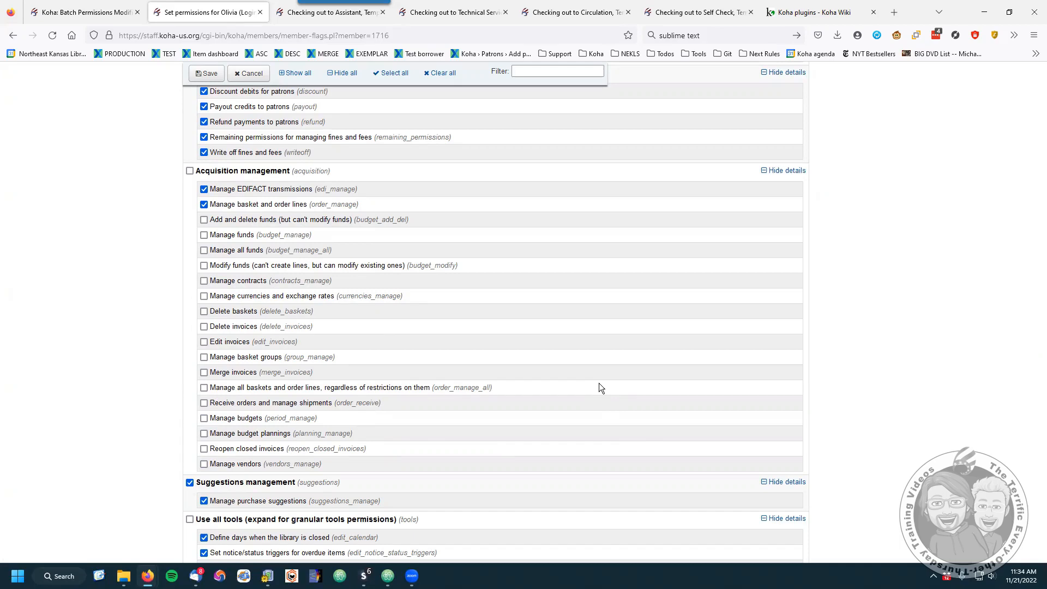
# Batch modify the "Permissions - Director" patron list with the Director template in the Batch Permissions Modifier
pyautogui.click(109, 12)
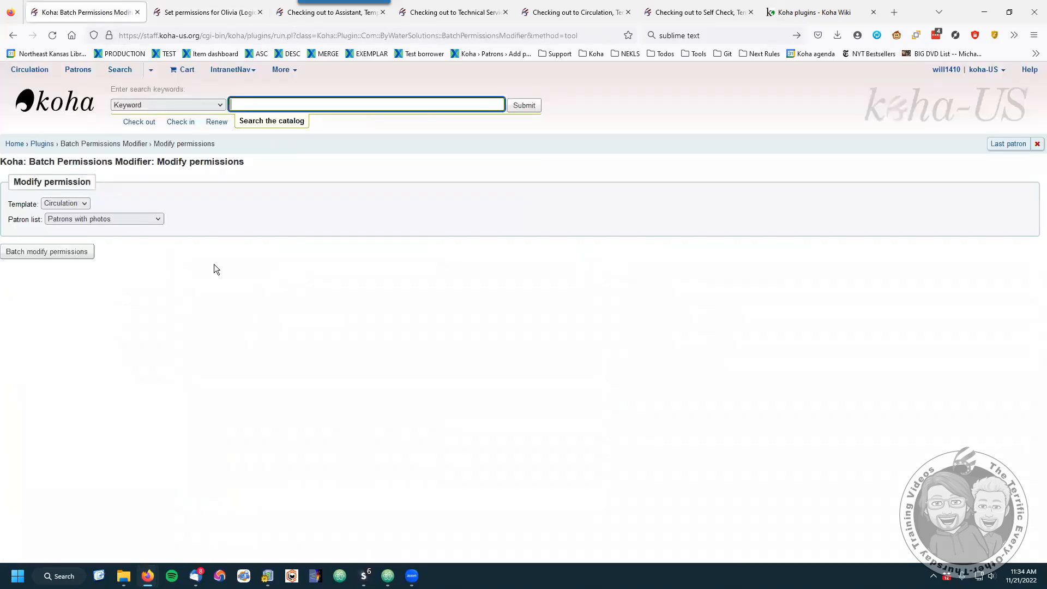
pyautogui.click(65, 203)
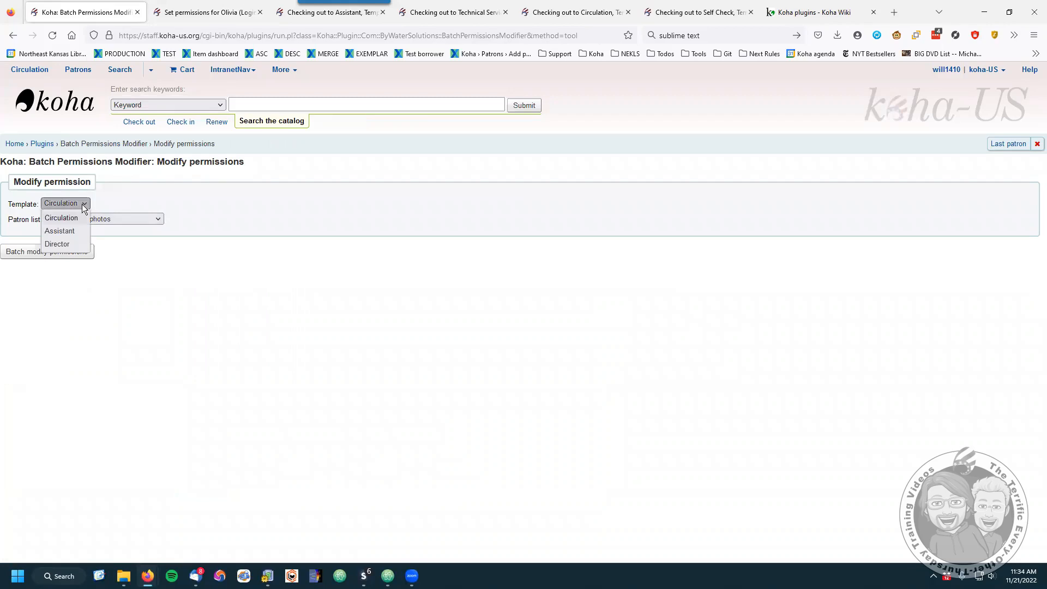
pyautogui.click(351, 226)
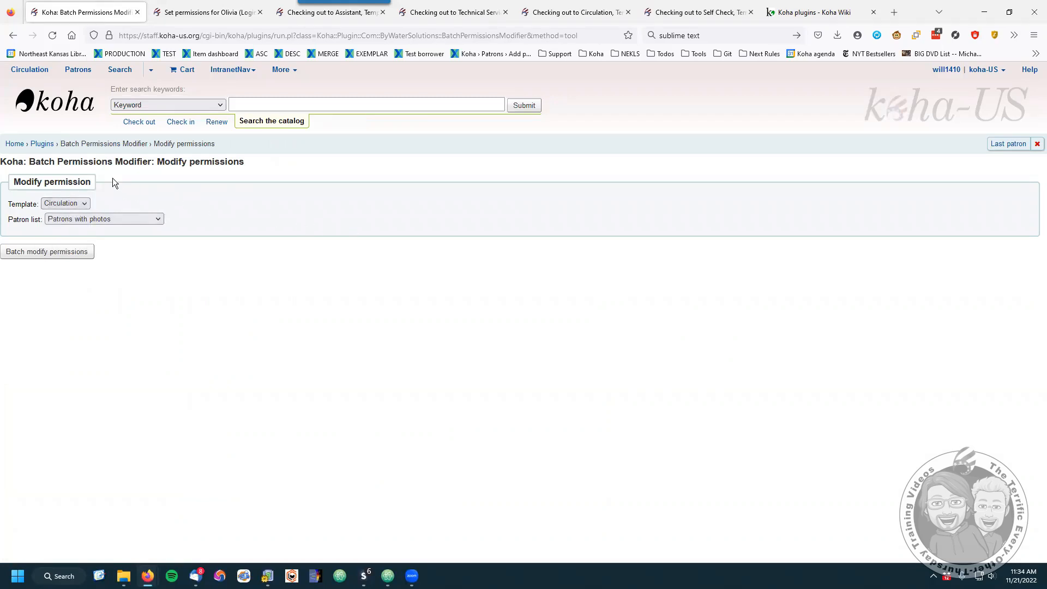
pyautogui.click(67, 202)
pyautogui.click(65, 239)
pyautogui.click(97, 219)
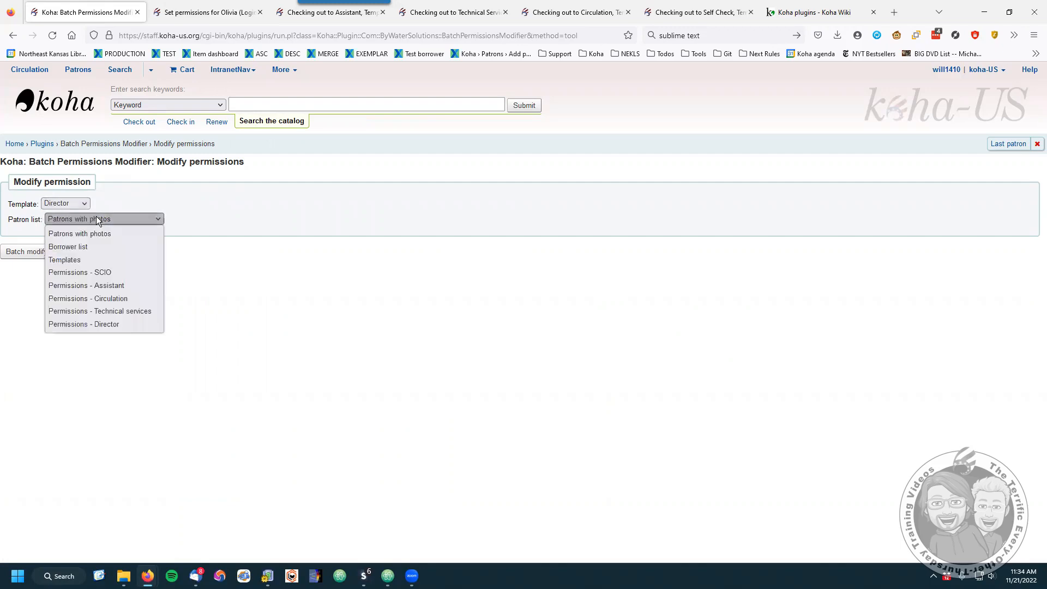
pyautogui.click(105, 325)
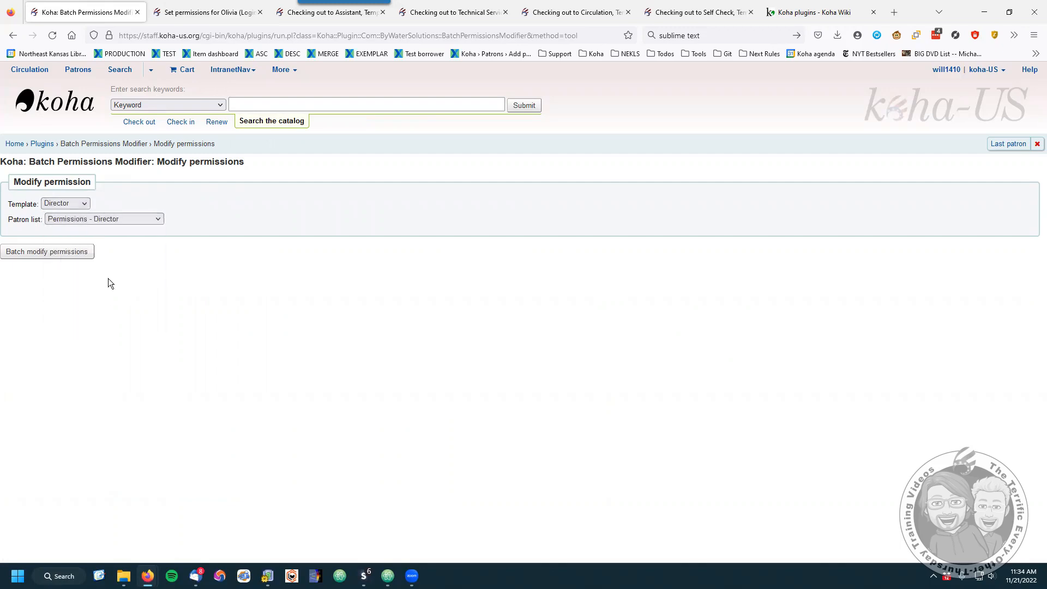
pyautogui.click(52, 252)
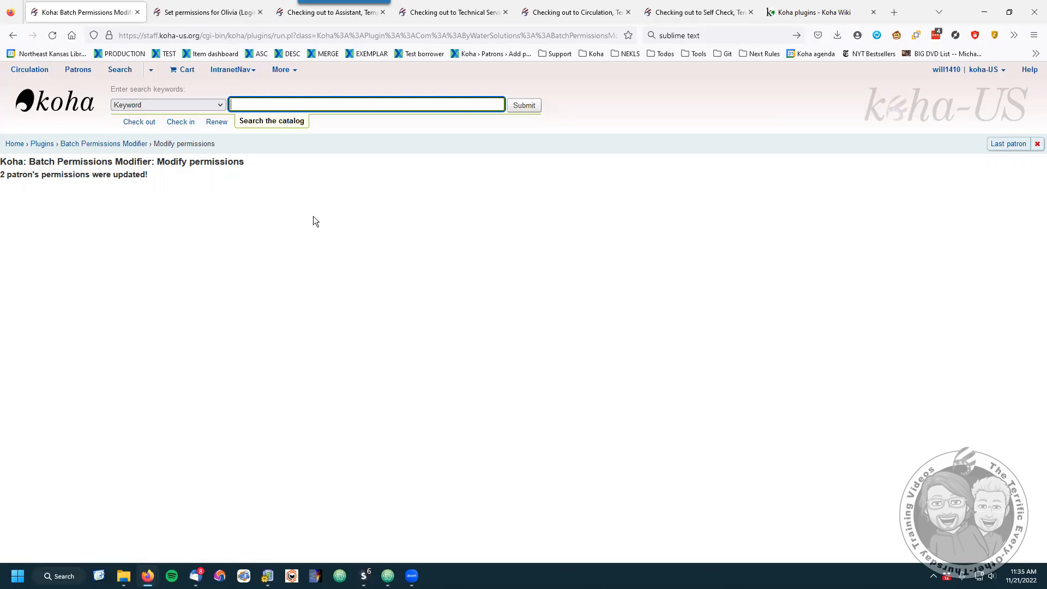
# Reload the altered patron's permissions page to check the cataloging and acquisition permissions, and return to the staff home page
pyautogui.click(207, 12)
pyautogui.scroll(10, 157, 253)
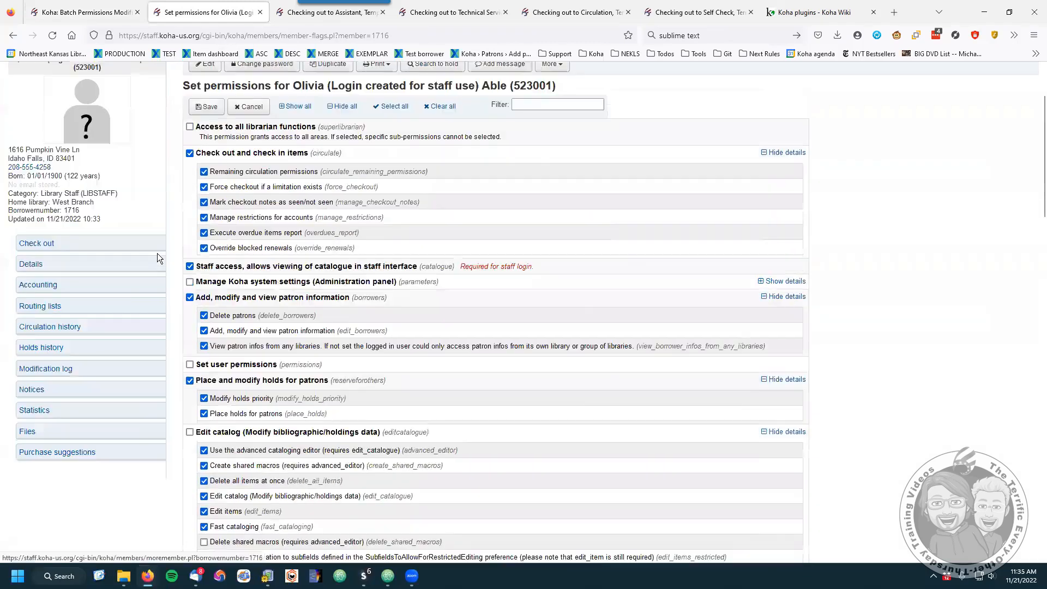
pyautogui.scroll(-15, 157, 253)
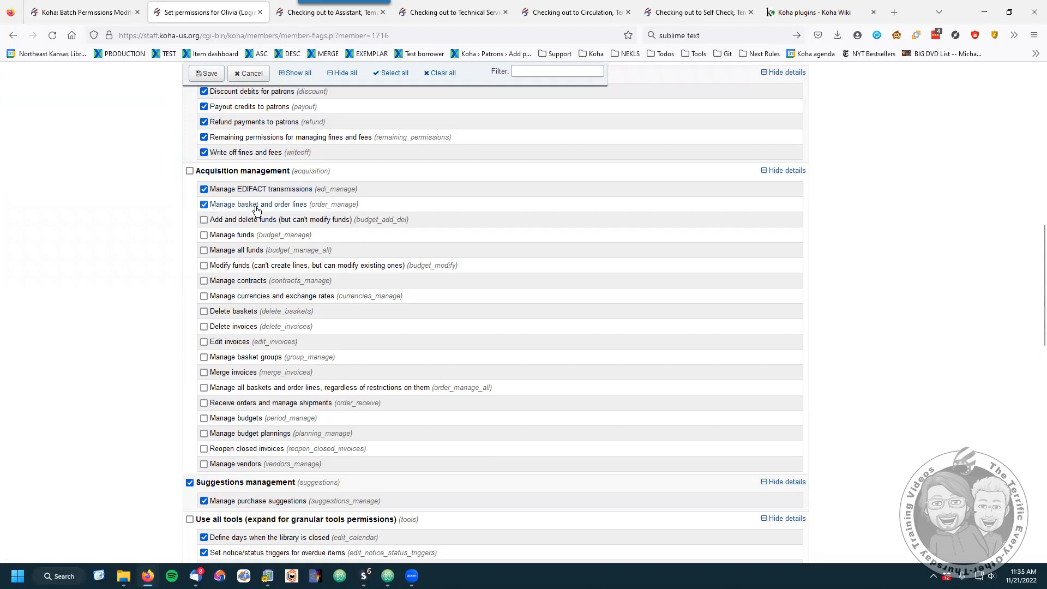
pyautogui.scroll(8, 187, 264)
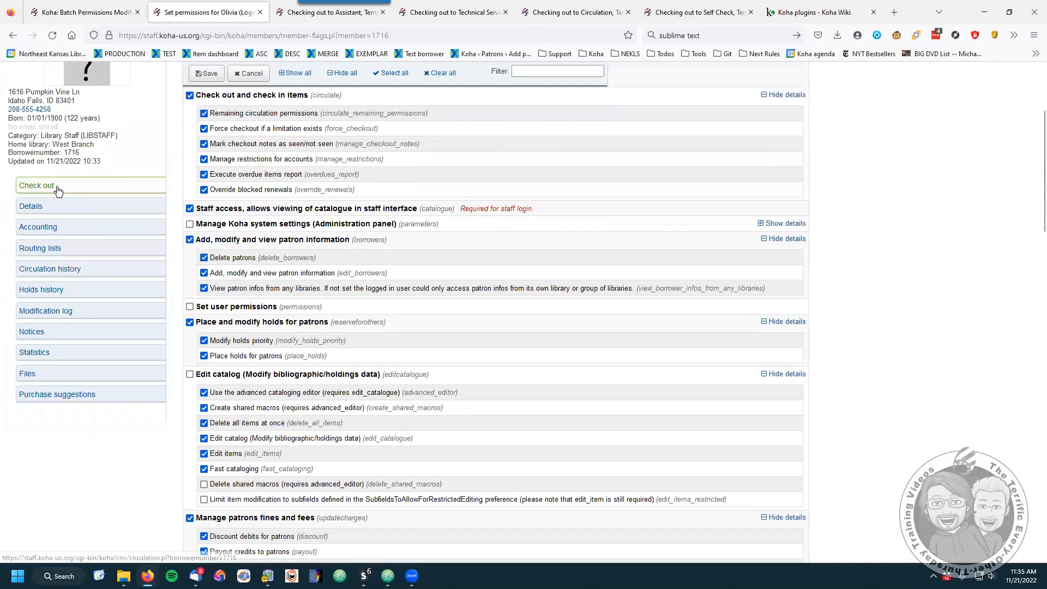
pyautogui.click(38, 352)
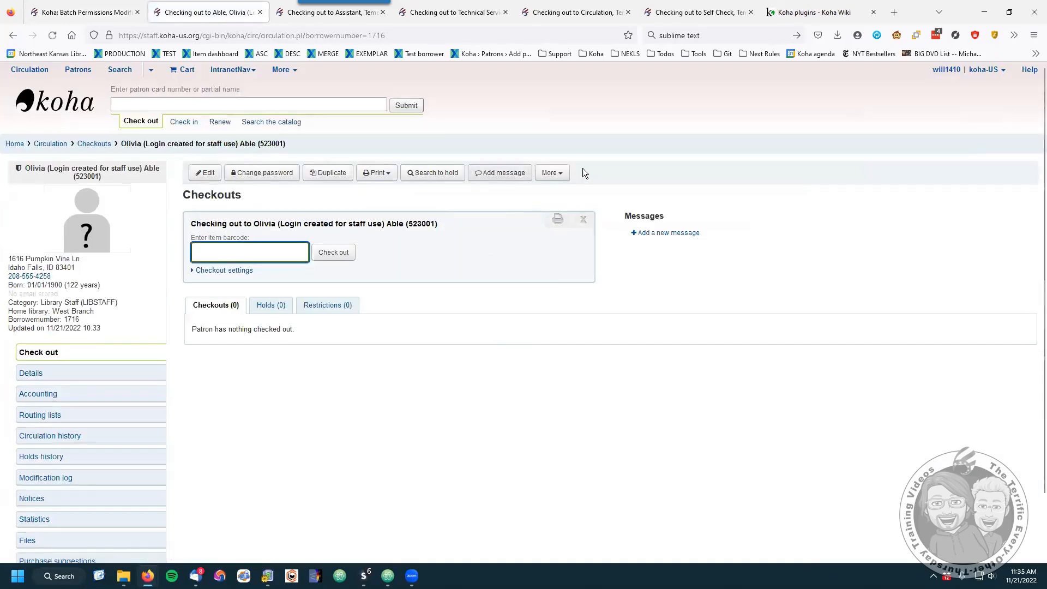
pyautogui.click(552, 173)
pyautogui.click(507, 208)
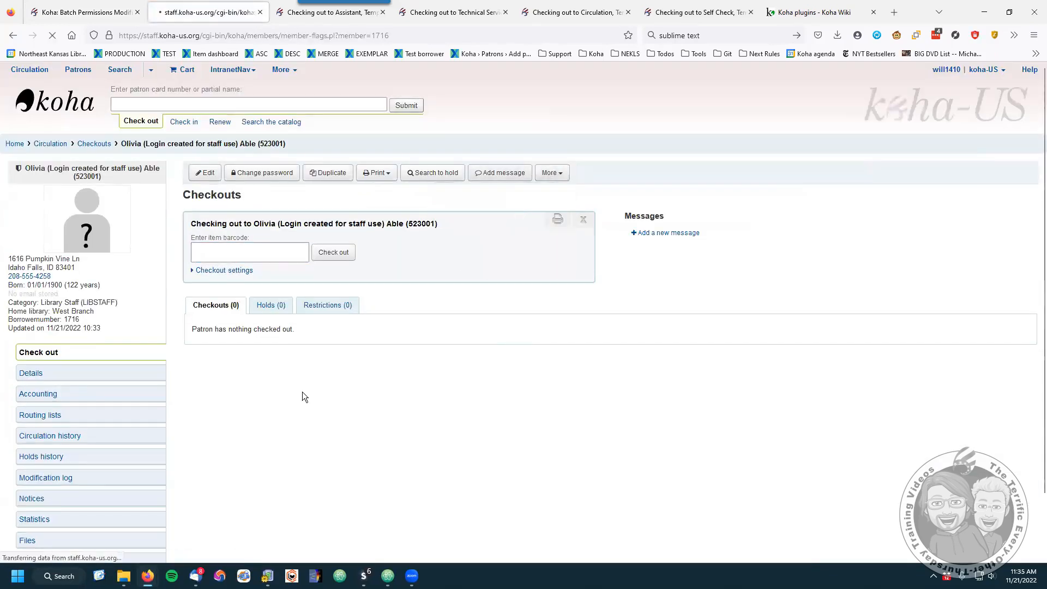
pyautogui.scroll(-9, 189, 404)
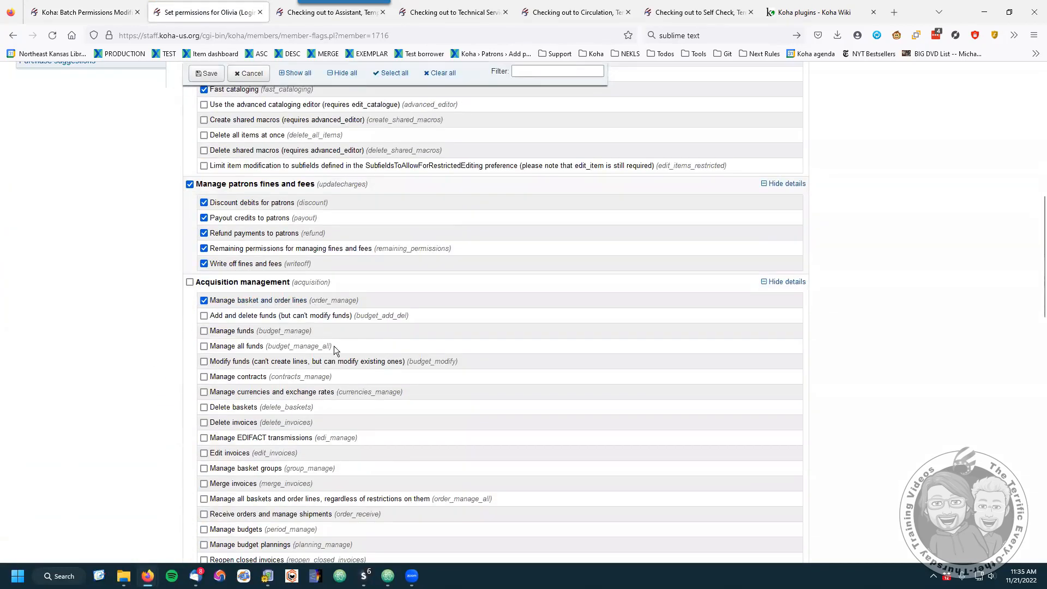
pyautogui.scroll(-10, 390, 451)
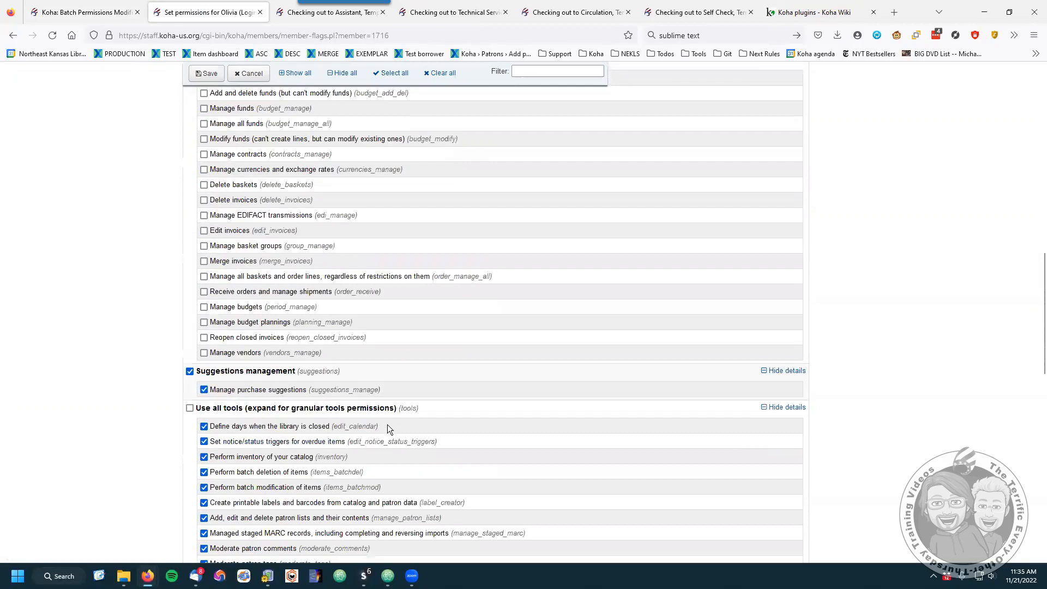
pyautogui.scroll(20, 374, 418)
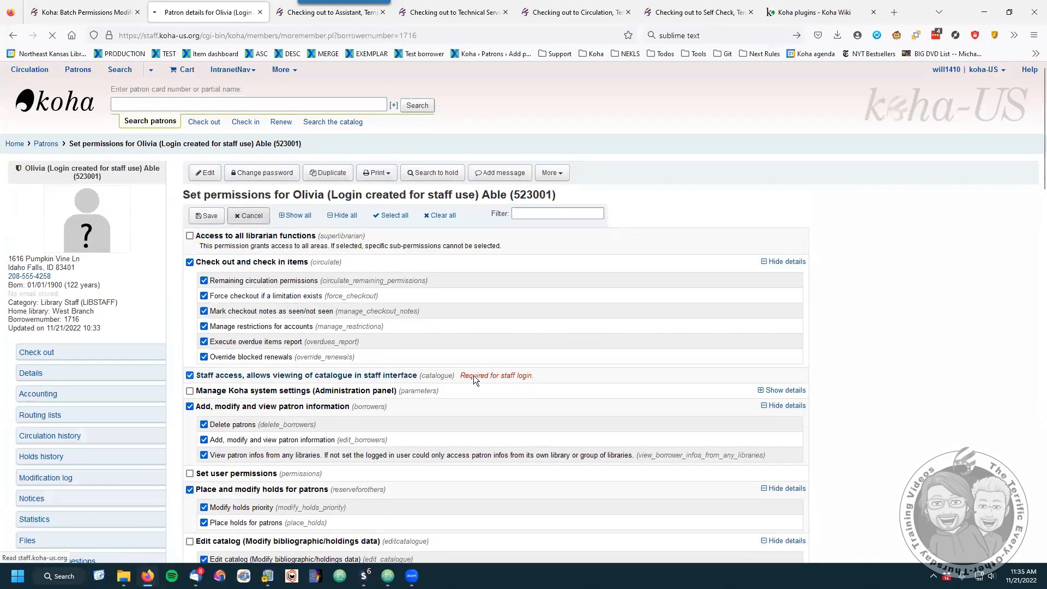
pyautogui.click(52, 111)
# Reopen the batch permissions form, set the template to Director and review the patron lists on offer
pyautogui.click(55, 12)
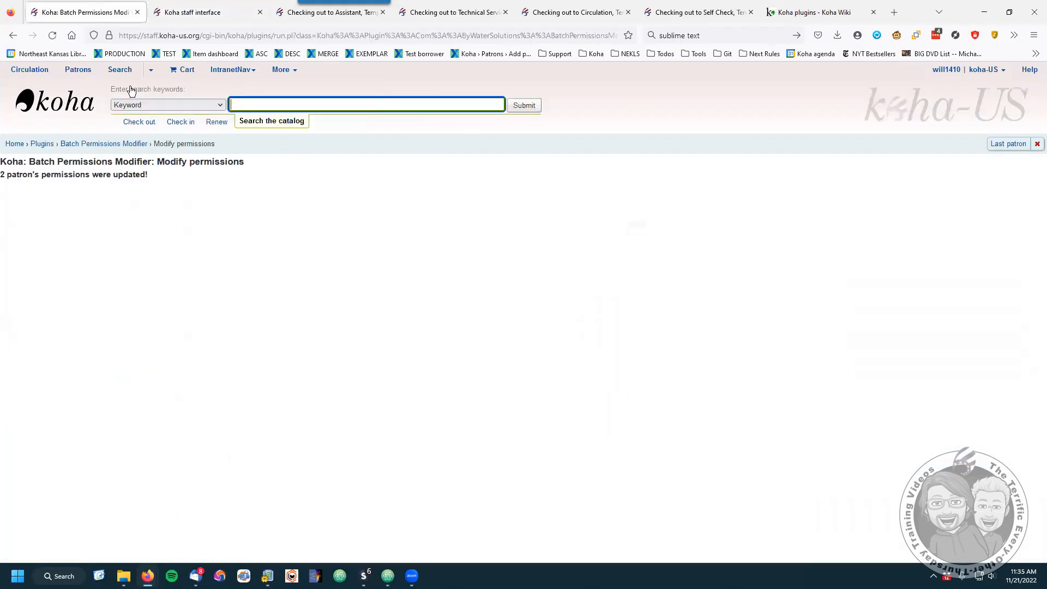
pyautogui.click(103, 143)
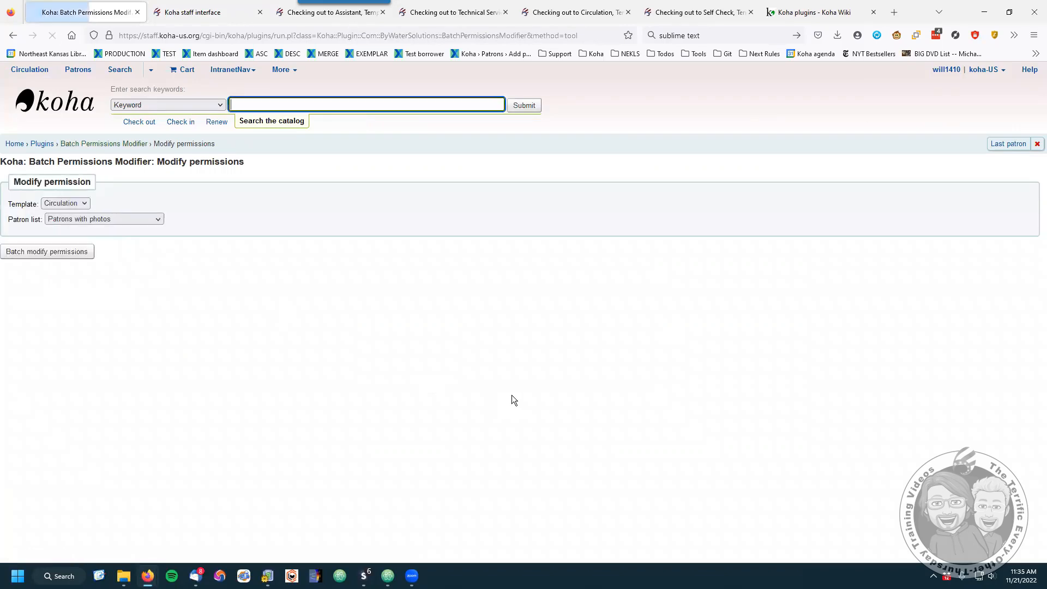
pyautogui.click(77, 204)
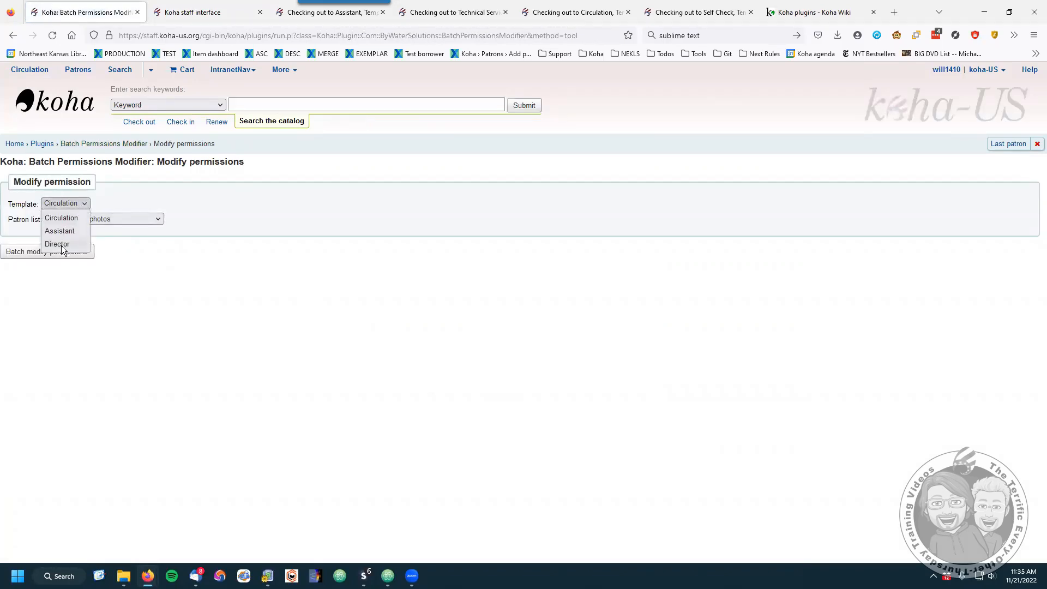
pyautogui.click(84, 232)
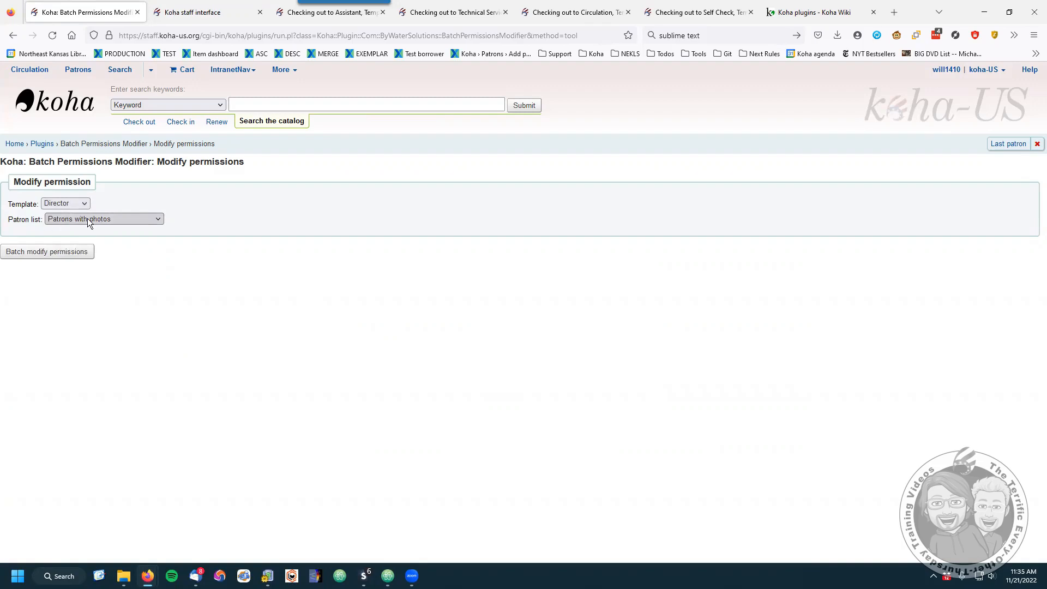
pyautogui.click(87, 219)
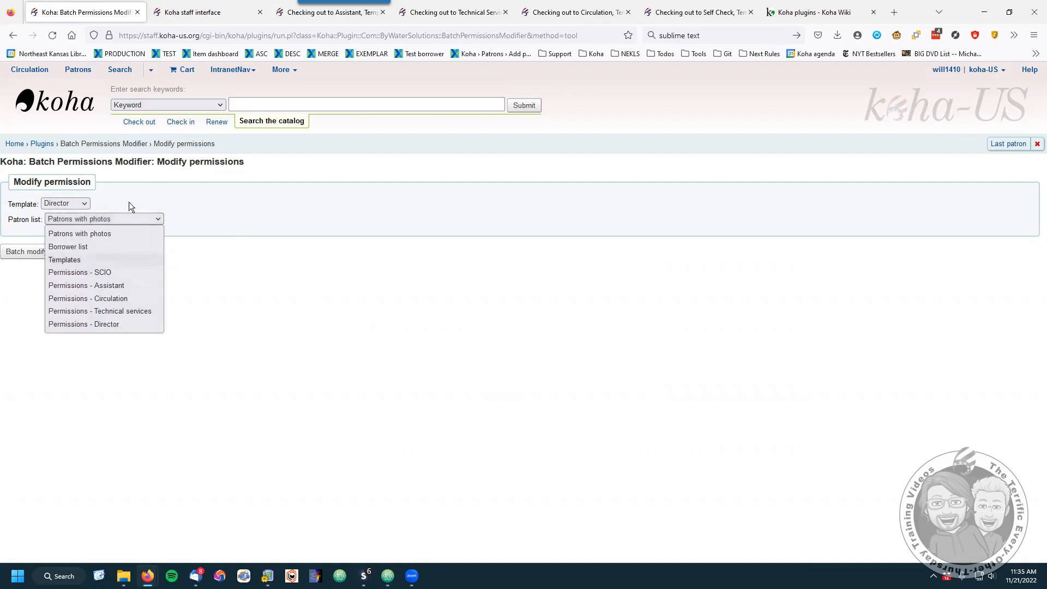
pyautogui.click(419, 214)
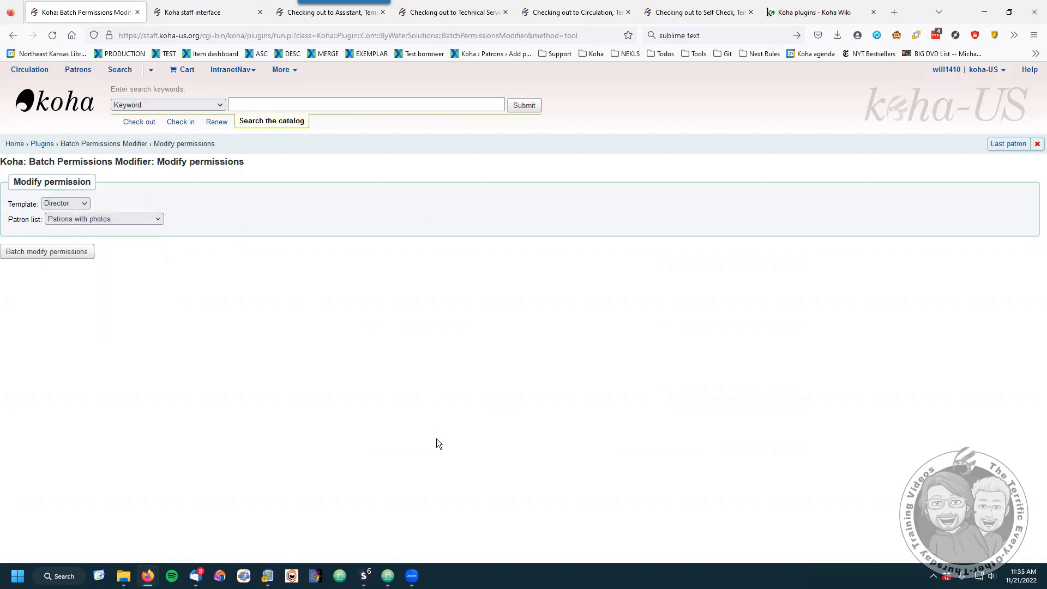